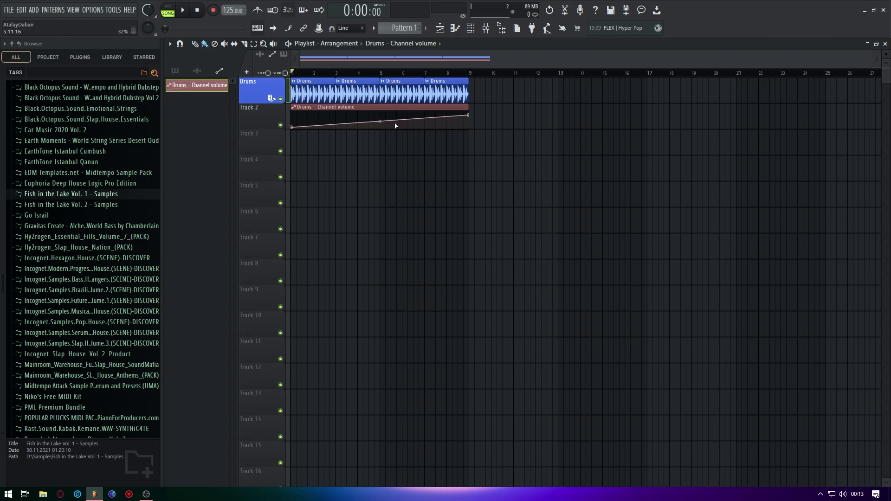
Play the song with the Drums channel settings open to watch its automated volume, and undo the Drums volume automation clip.
{"action": "double_click", "coordinate": [402, 91]}
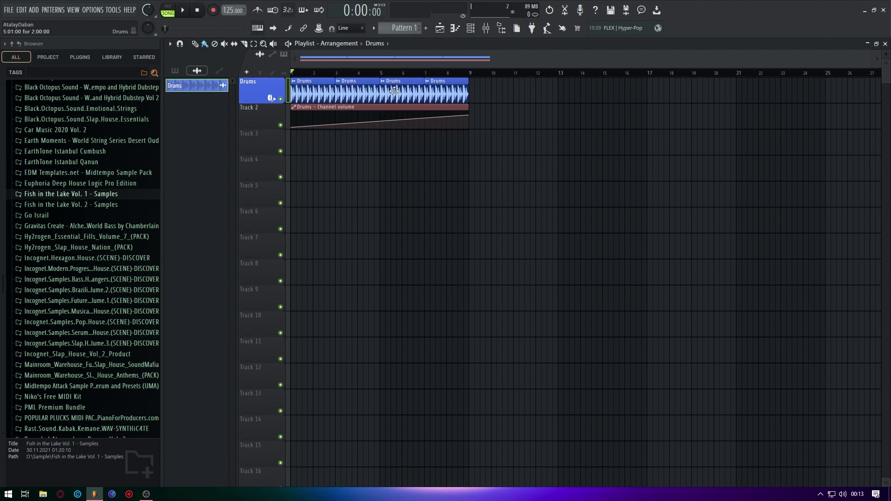
{"action": "left_click_drag", "start_coordinate": [442, 145], "coordinate": [449, 145]}
{"action": "key", "text": "space"}
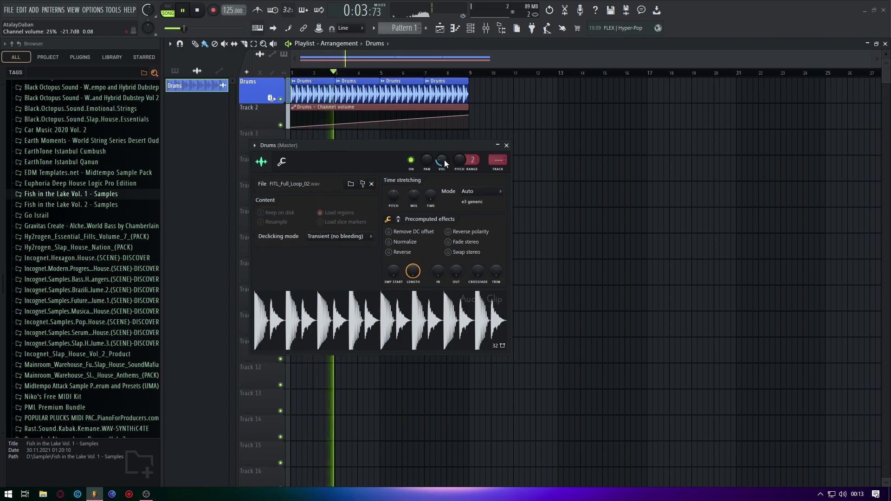
{"action": "key", "text": "space"}
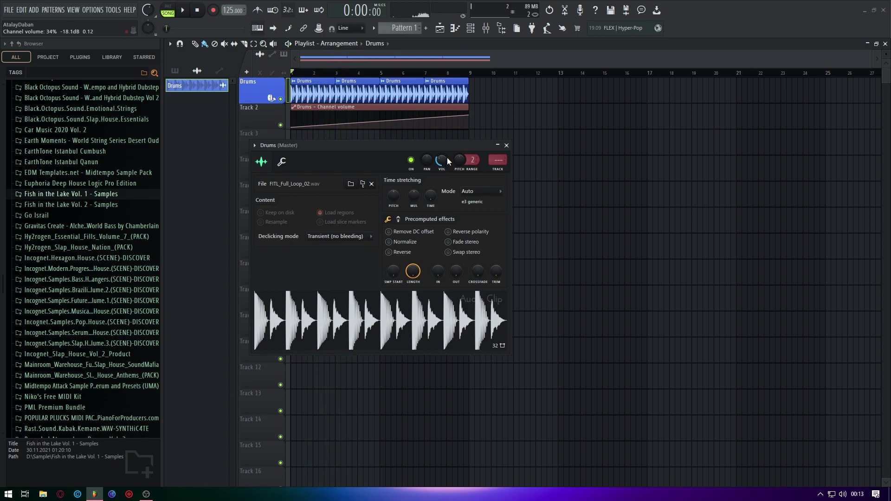
{"action": "key", "text": "Escape"}
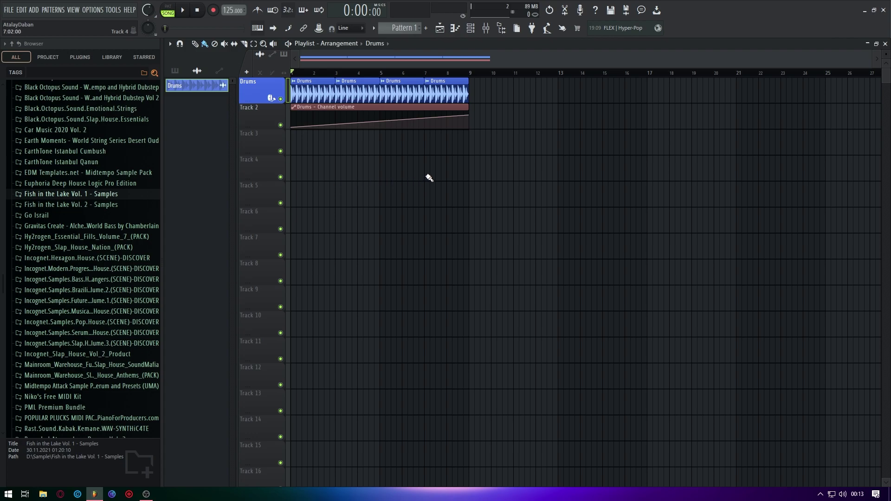
{"action": "key", "text": "ctrl+z"}
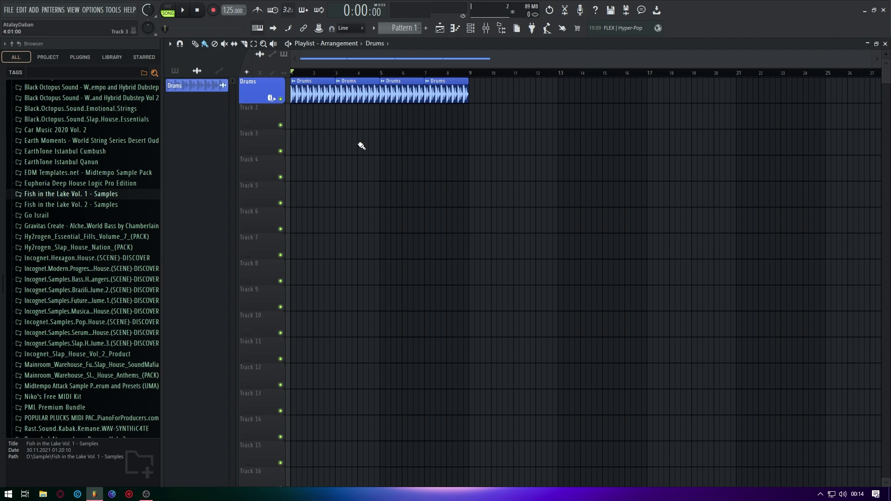
Create an automation clip for the Drums channel volume, undo it and close the channel settings.
{"action": "double_click", "coordinate": [398, 93]}
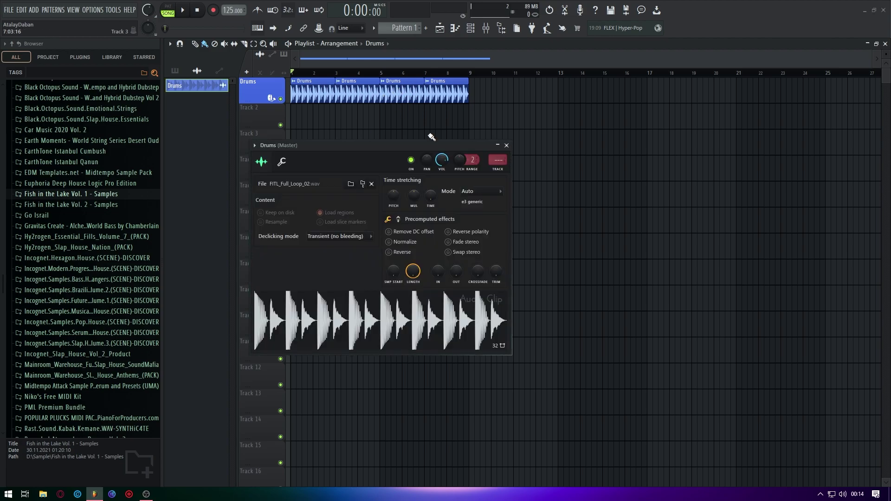
{"action": "right_click", "coordinate": [441, 161]}
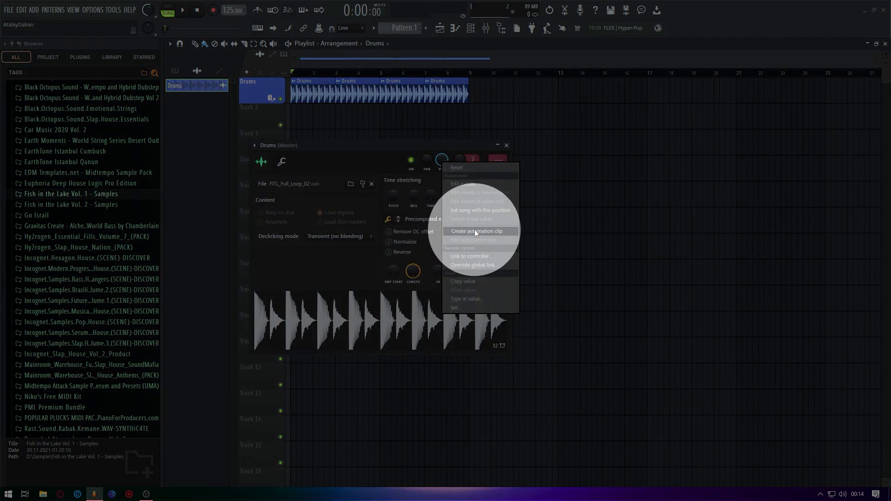
{"action": "left_click", "coordinate": [476, 231]}
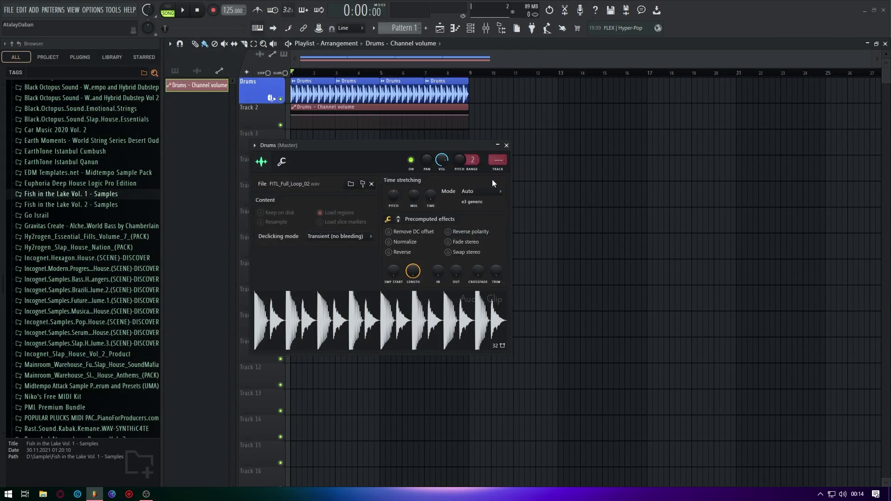
{"action": "key", "text": "ctrl+z"}
{"action": "key", "text": "Escape"}
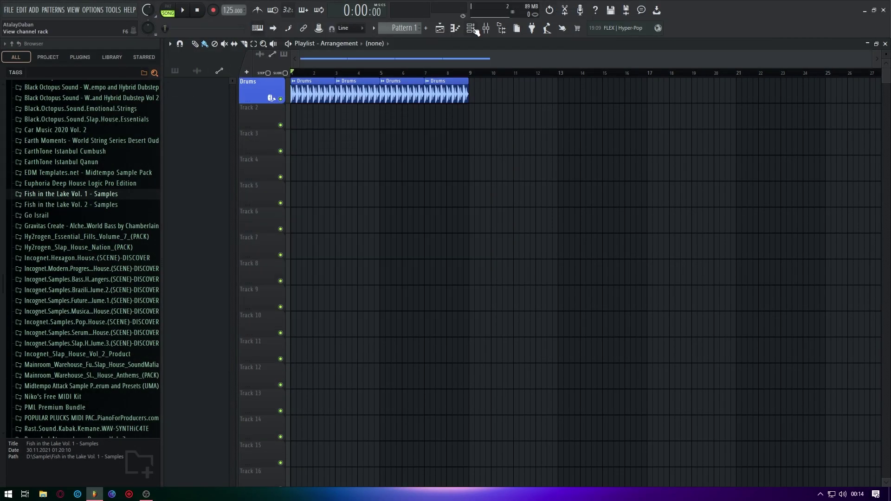
Show the Unsorted channels in the channel rack and add a FLEX instrument.
{"action": "key", "text": "F6"}
{"action": "left_click", "coordinate": [656, 54]}
{"action": "left_click", "coordinate": [668, 93]}
{"action": "left_click", "coordinate": [665, 94]}
{"action": "left_click", "coordinate": [701, 253]}
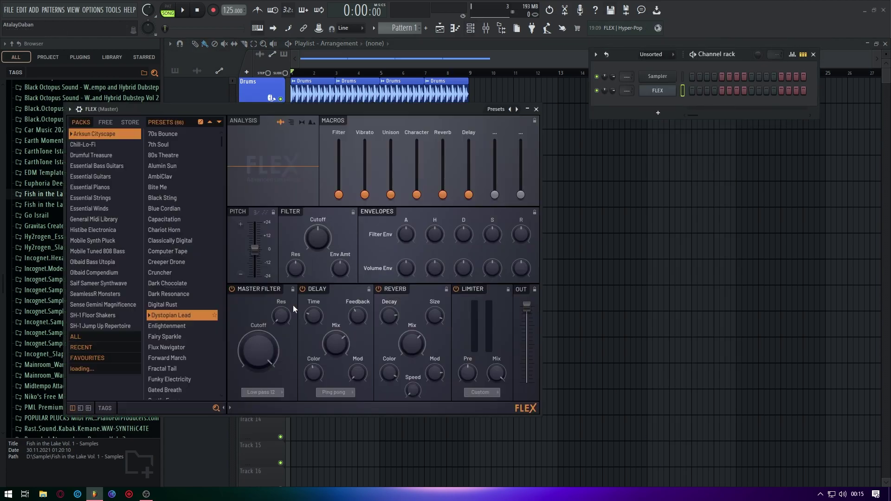
Create an automation clip for FLEX's master filter cutoff, close FLEX and undo the clip.
{"action": "right_click", "coordinate": [264, 349]}
{"action": "left_click", "coordinate": [302, 398]}
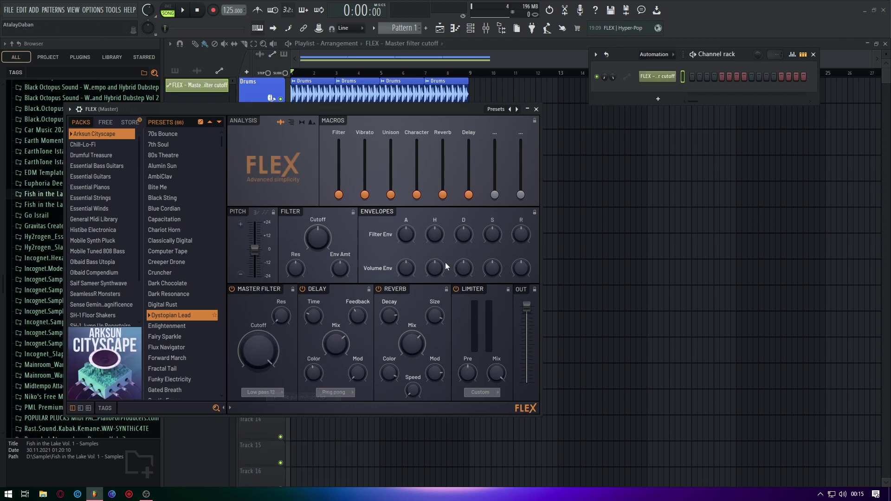
{"action": "left_click", "coordinate": [536, 109]}
{"action": "key", "text": "ctrl+z"}
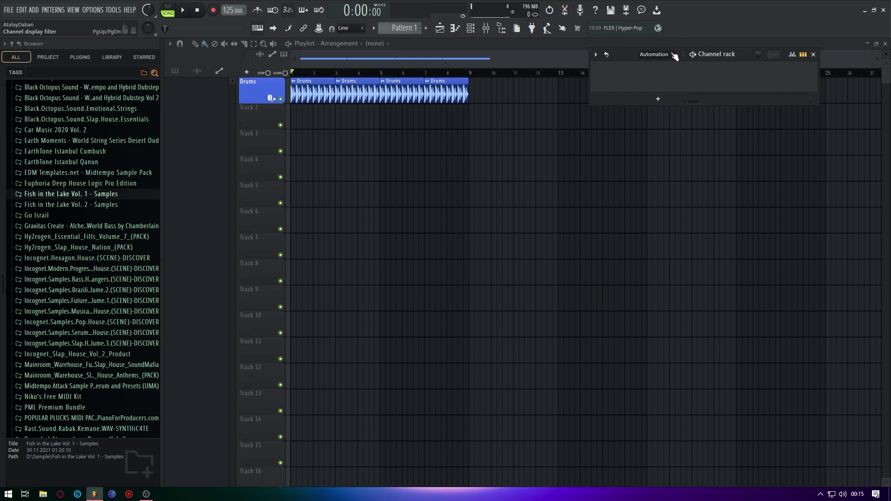
Show the Unsorted channels in the channel rack again and add a Serum_x64 instrument.
{"action": "left_click", "coordinate": [662, 55]}
{"action": "left_click", "coordinate": [664, 94]}
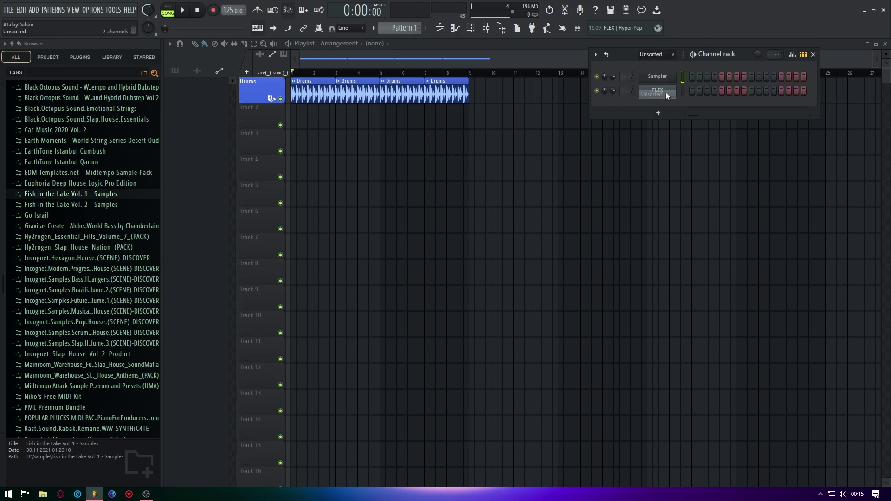
{"action": "left_click_drag", "start_coordinate": [713, 53], "coordinate": [487, 119]}
{"action": "left_click", "coordinate": [446, 186]}
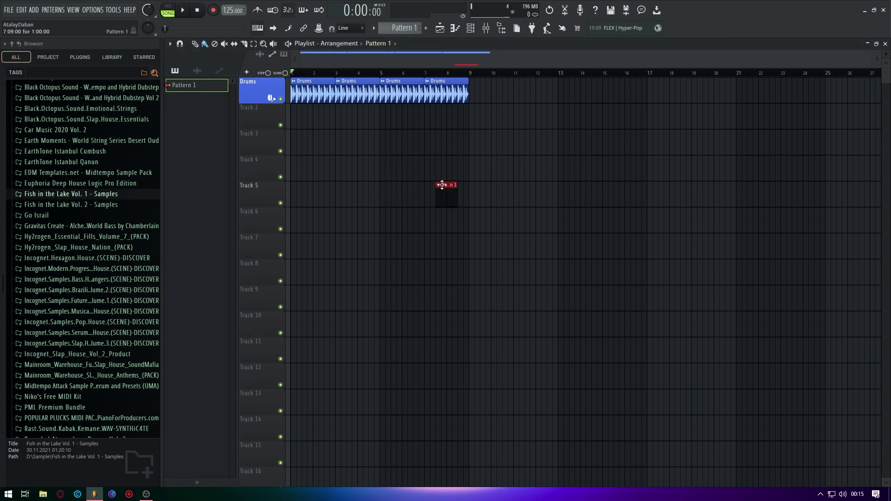
{"action": "key", "text": "F6"}
{"action": "left_click", "coordinate": [433, 179]}
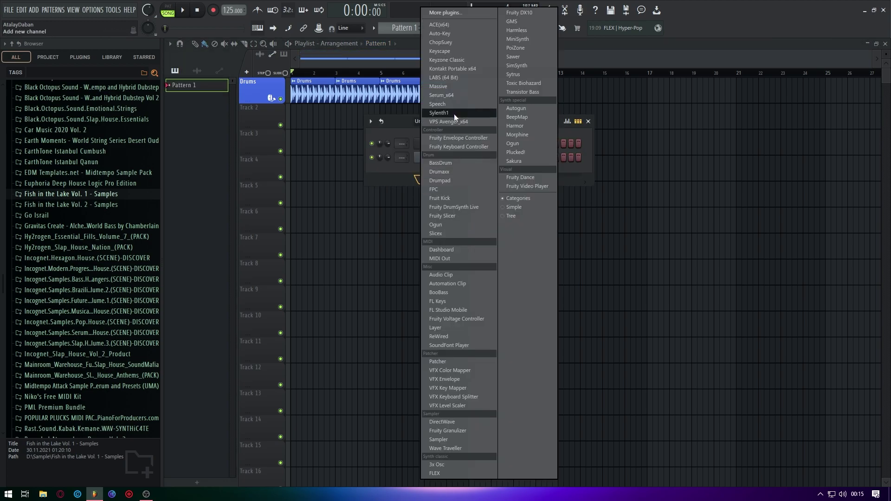
{"action": "left_click", "coordinate": [464, 95]}
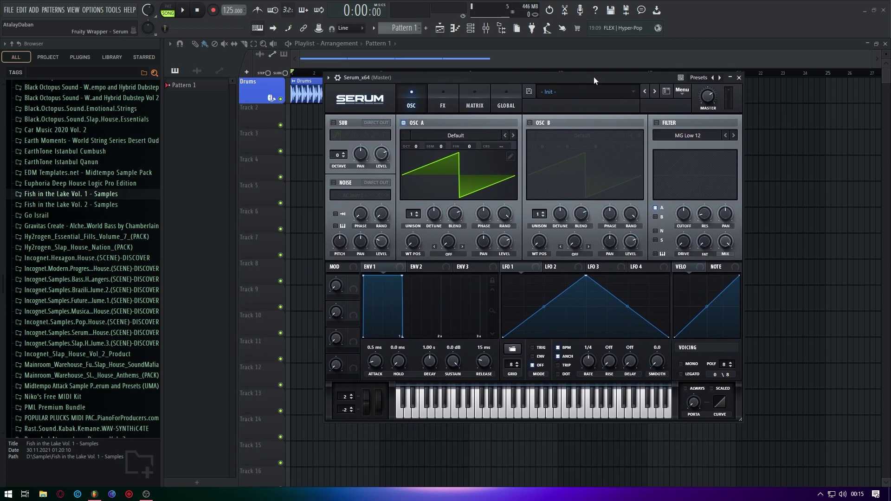
{"action": "left_click_drag", "start_coordinate": [594, 77], "coordinate": [591, 72]}
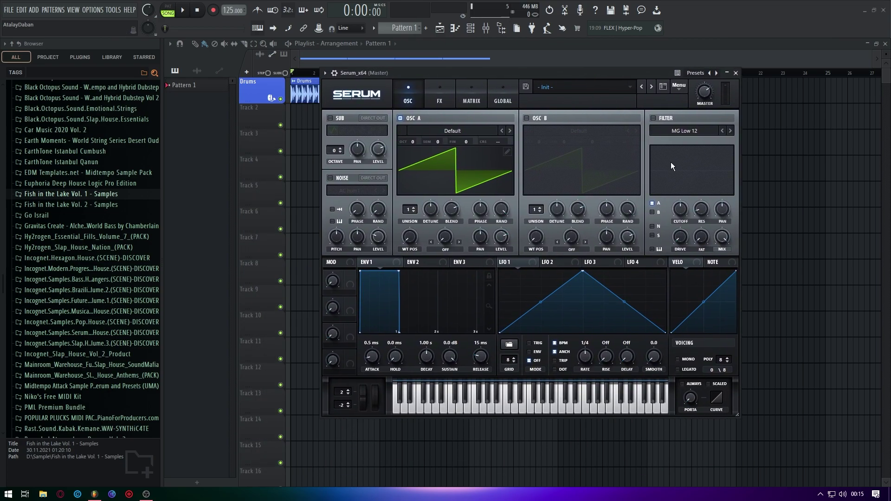
Enable Serum's MG Low 12 filter and adjust its cutoff so that it becomes the last tweaked parameter.
{"action": "left_click", "coordinate": [653, 118]}
{"action": "mouse_move", "coordinate": [686, 203]}
{"action": "left_mouse_down"}
{"action": "mouse_move", "coordinate": [680, 233]}
{"action": "mouse_move", "coordinate": [689, 186]}
{"action": "left_mouse_up"}
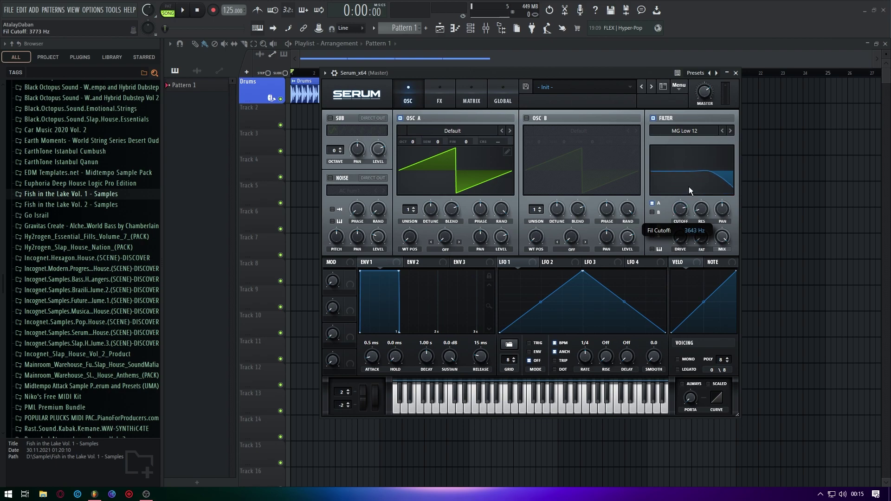
{"action": "right_click", "coordinate": [681, 196]}
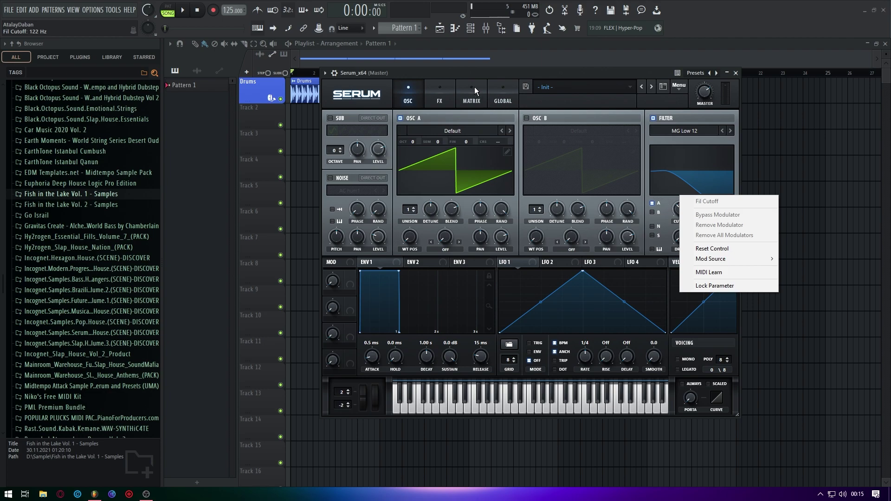
{"action": "left_click_drag", "start_coordinate": [487, 74], "coordinate": [327, 71]}
{"action": "left_click_drag", "start_coordinate": [520, 206], "coordinate": [523, 188]}
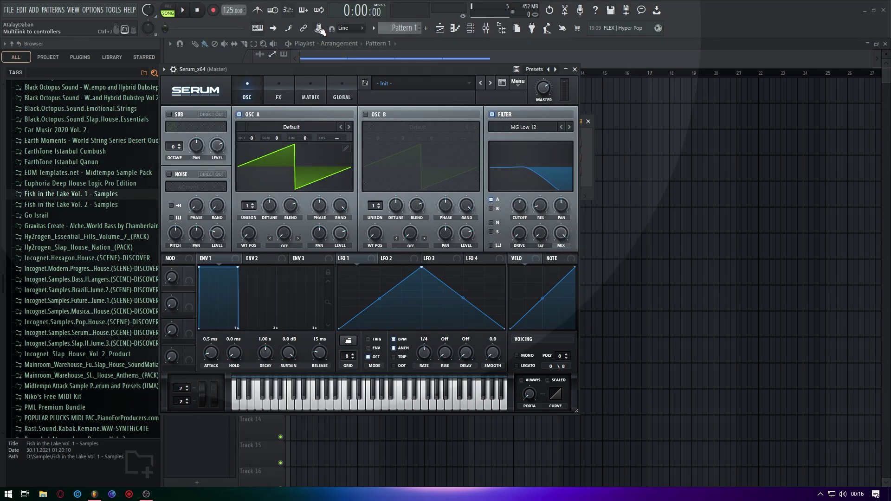
Try to create an automation clip for Serum's Fil Cutoff through the multilink controller options, and close Serum.
{"action": "right_click", "coordinate": [320, 29]}
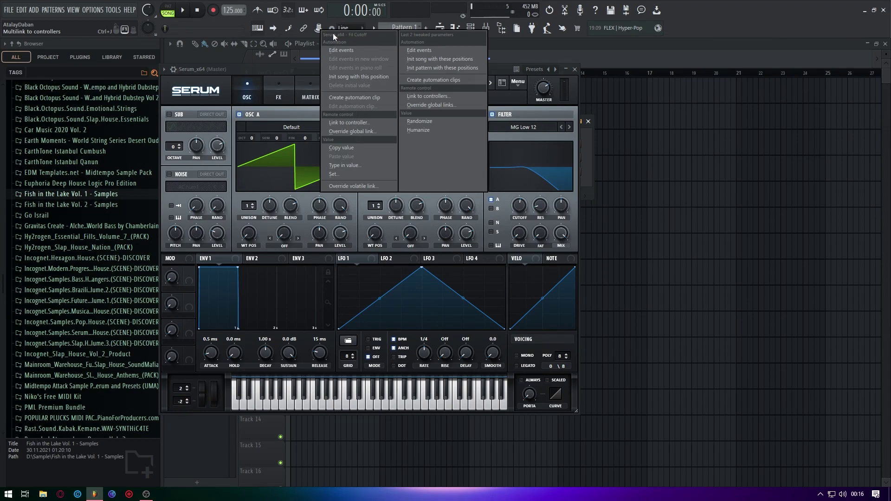
{"action": "left_click", "coordinate": [350, 97]}
{"action": "left_click_drag", "start_coordinate": [422, 68], "coordinate": [489, 64]}
{"action": "key", "text": "Escape"}
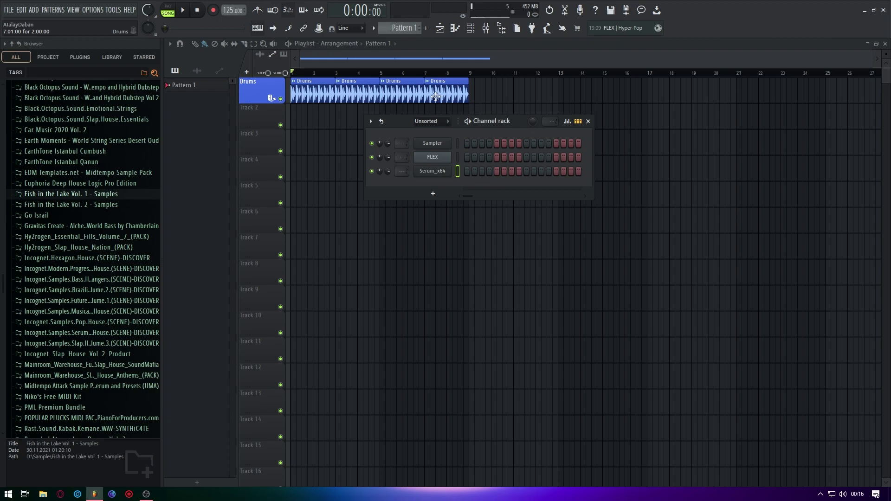
Switch the browser to the current project and expand the Serum_x64 parameters under Generators.
{"action": "scroll", "coordinate": [1, 323], "scroll_direction": "up", "scroll_amount": 15}
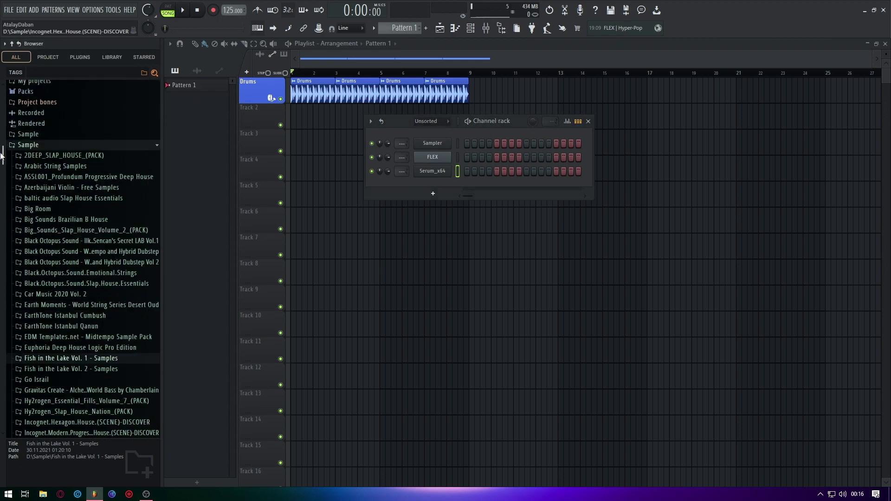
{"action": "left_click", "coordinate": [47, 86]}
{"action": "left_click", "coordinate": [49, 86]}
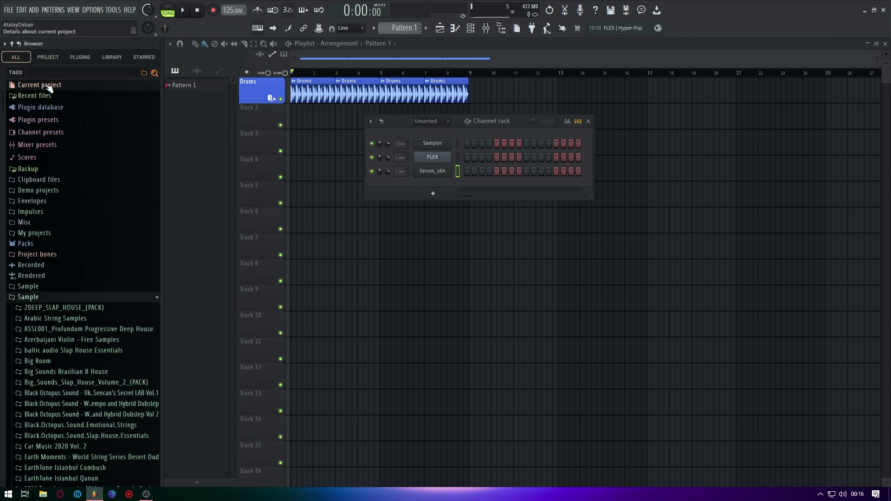
{"action": "left_click", "coordinate": [48, 57]}
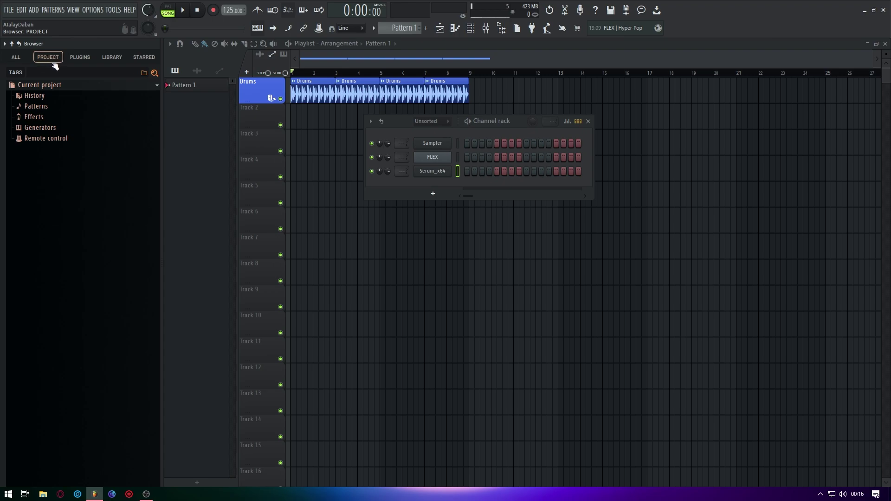
{"action": "left_click", "coordinate": [52, 130]}
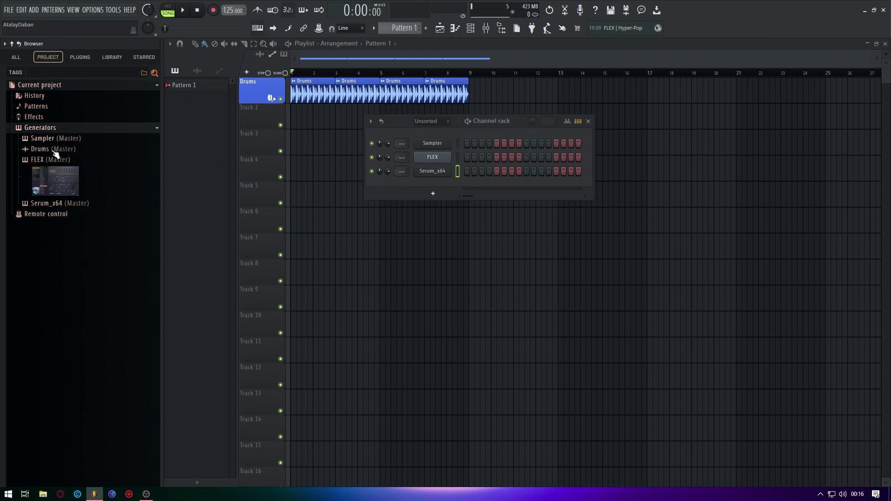
{"action": "left_click", "coordinate": [58, 204]}
Try to create an automation clip from Serum_x64's Fil Cutoff parameter in the project browser.
{"action": "left_click_drag", "start_coordinate": [2, 118], "coordinate": [20, 132]}
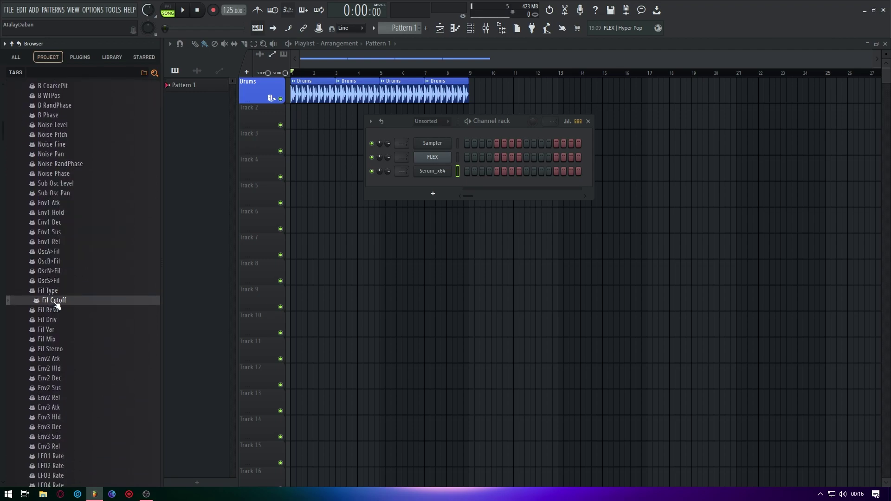
{"action": "right_click", "coordinate": [56, 304]}
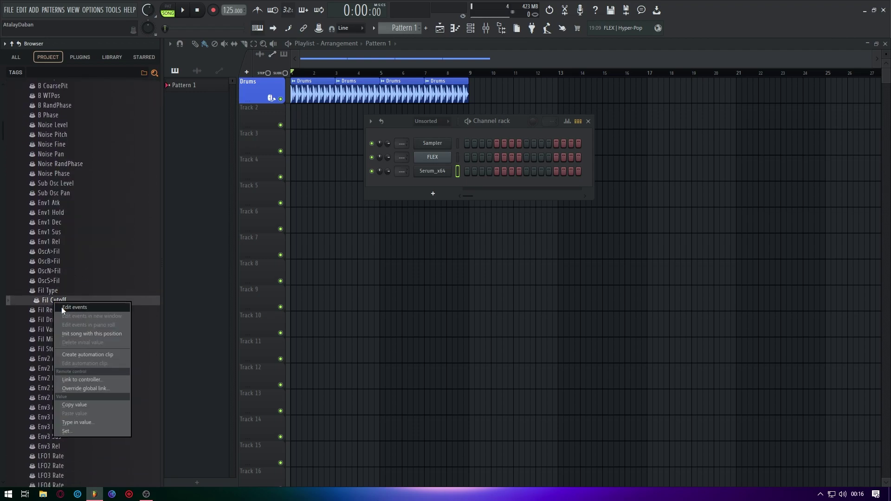
{"action": "left_click", "coordinate": [107, 354]}
Collapse the Serum_x64 parameter list and the Generators folder in the project browser.
{"action": "left_click_drag", "start_coordinate": [4, 252], "coordinate": [4, 88]}
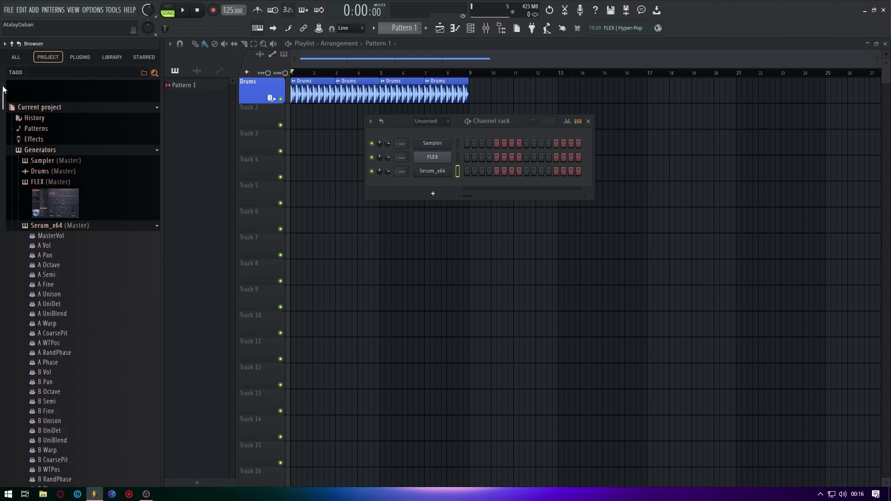
{"action": "left_click", "coordinate": [52, 86]}
{"action": "left_click", "coordinate": [59, 86]}
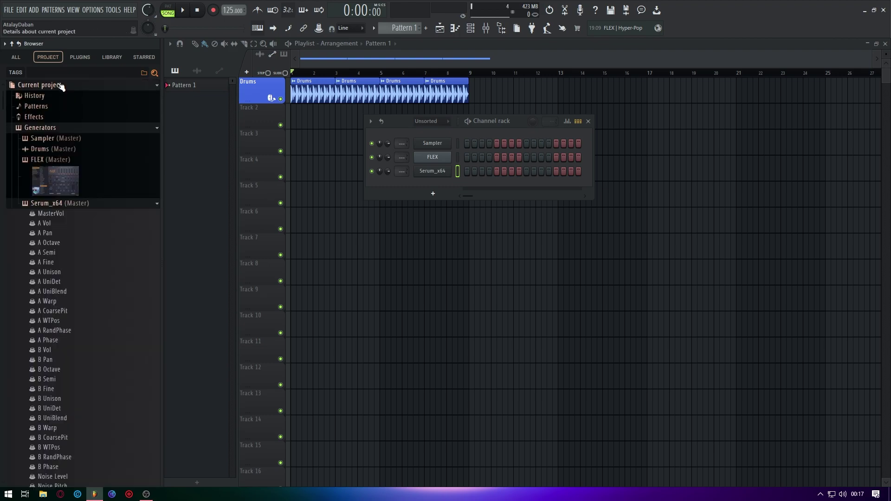
{"action": "left_click", "coordinate": [72, 202]}
{"action": "left_click", "coordinate": [73, 130]}
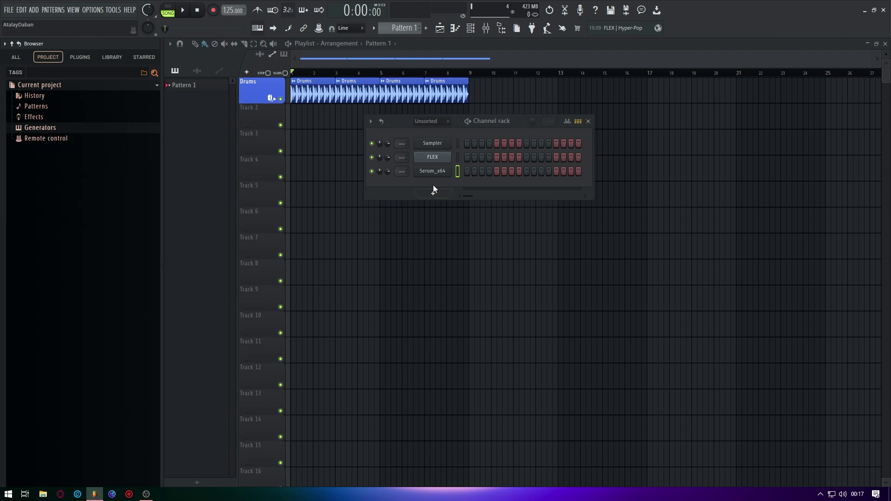
{"action": "right_click", "coordinate": [437, 172]}
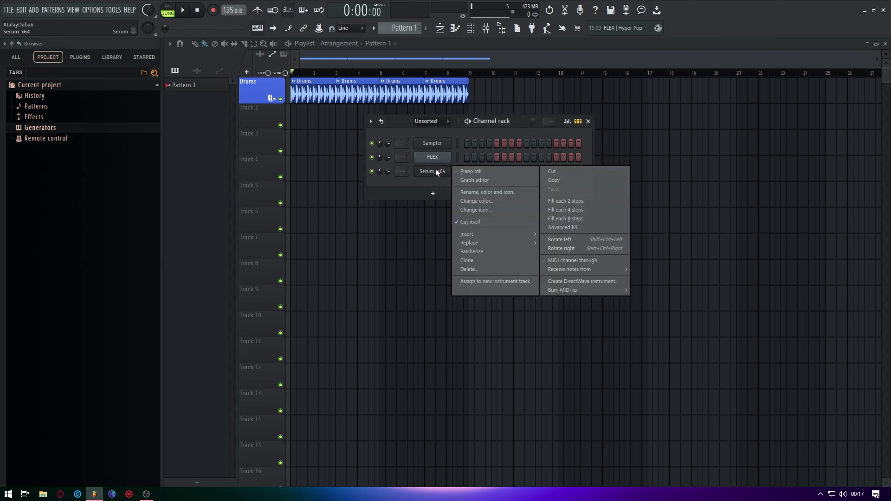
{"action": "key", "text": "Escape"}
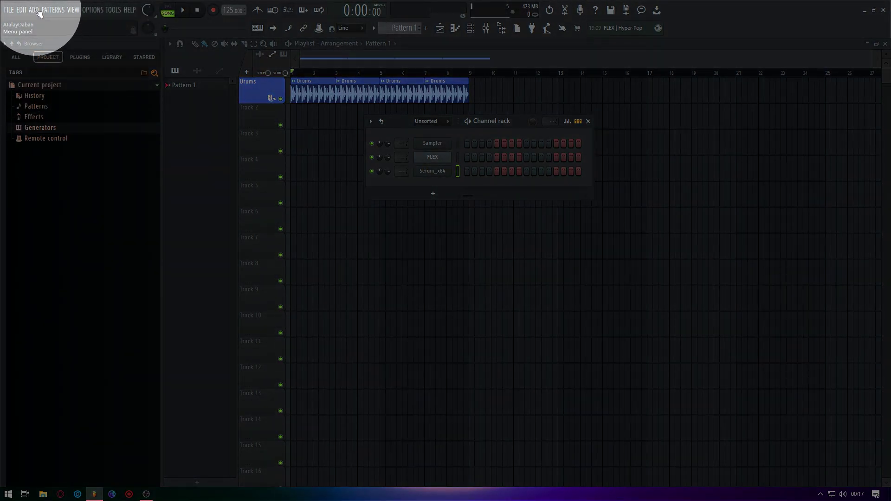
Add an automation clip for the last tweaked parameter, Serum's Fil Cutoff.
{"action": "left_click", "coordinate": [36, 10]}
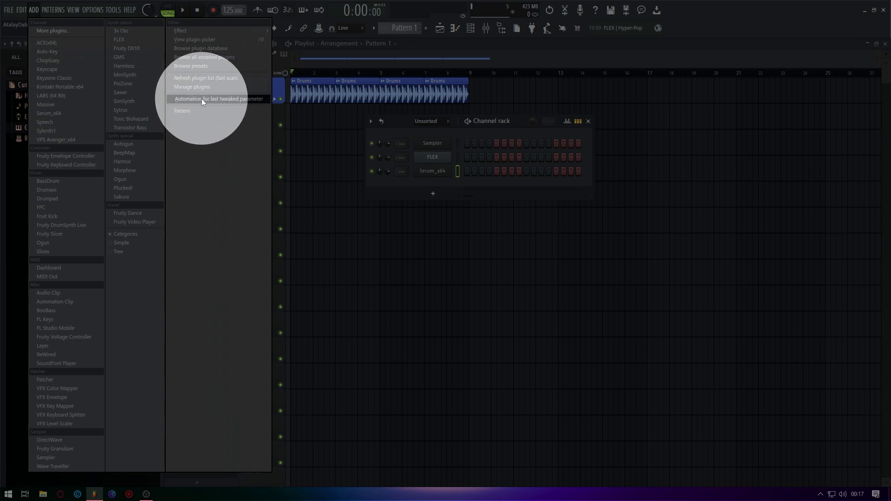
{"action": "left_click", "coordinate": [202, 98]}
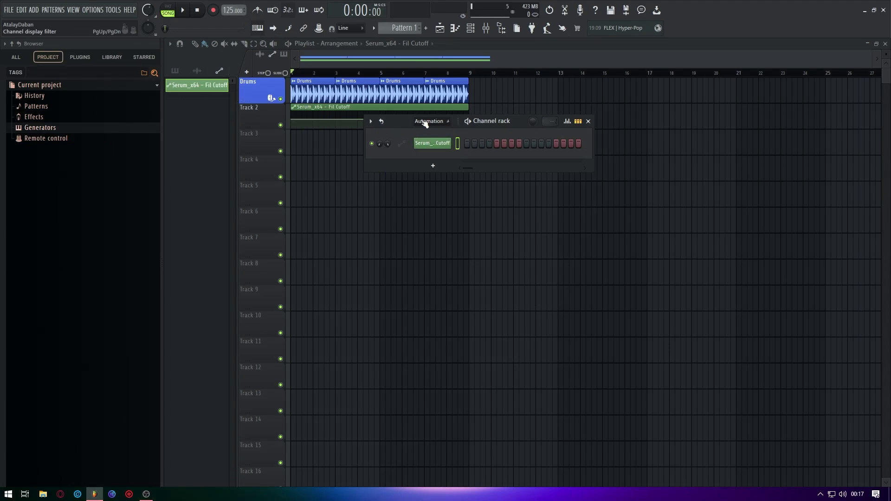
Undo the Serum Fil Cutoff automation clip, set the channel rack filter to Unsorted and close the rack.
{"action": "key", "text": "ctrl+z"}
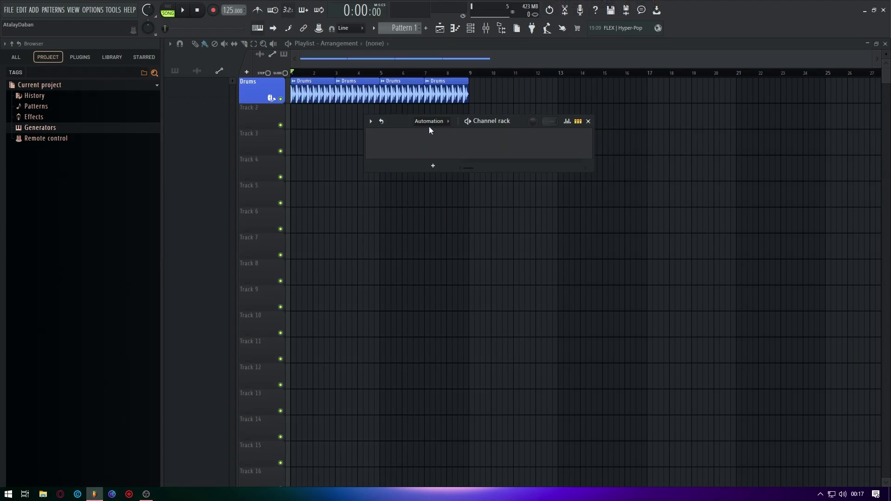
{"action": "key", "text": "Page_Up"}
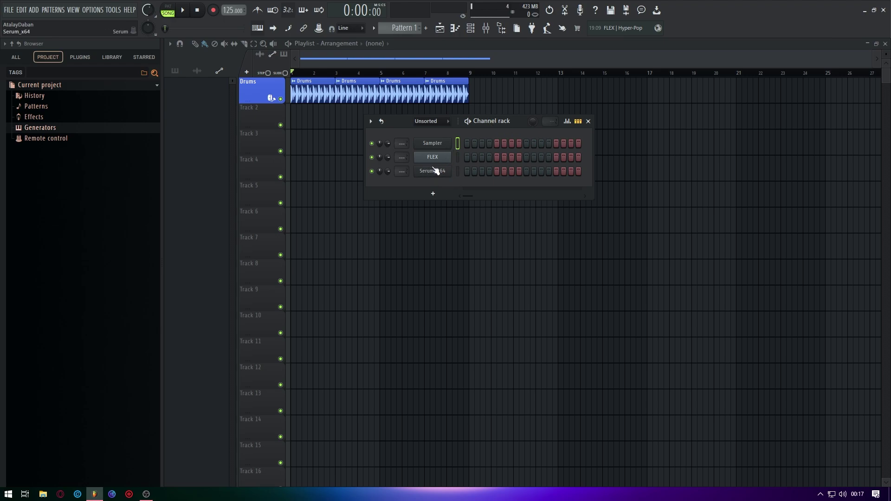
{"action": "key", "text": "F6"}
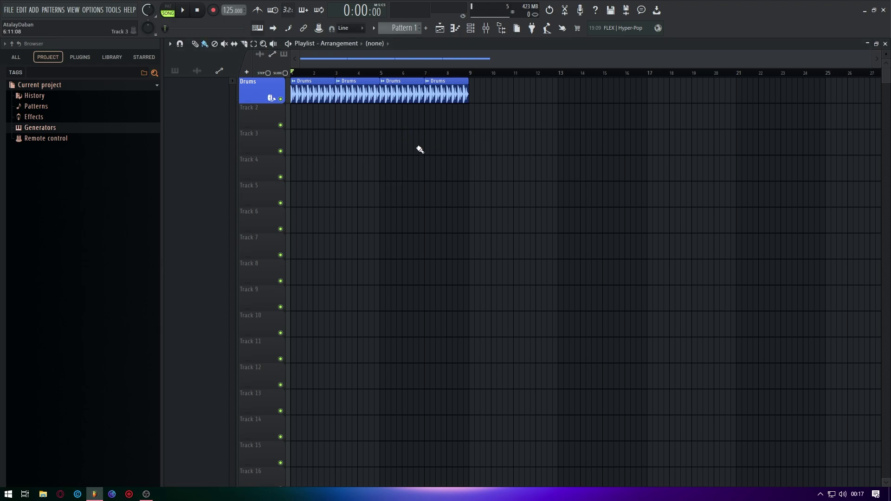
Create an automation clip for the Drums channel's volume and delete it from the playlist.
{"action": "double_click", "coordinate": [400, 90]}
{"action": "left_click_drag", "start_coordinate": [389, 147], "coordinate": [364, 194]}
{"action": "right_click", "coordinate": [419, 204]}
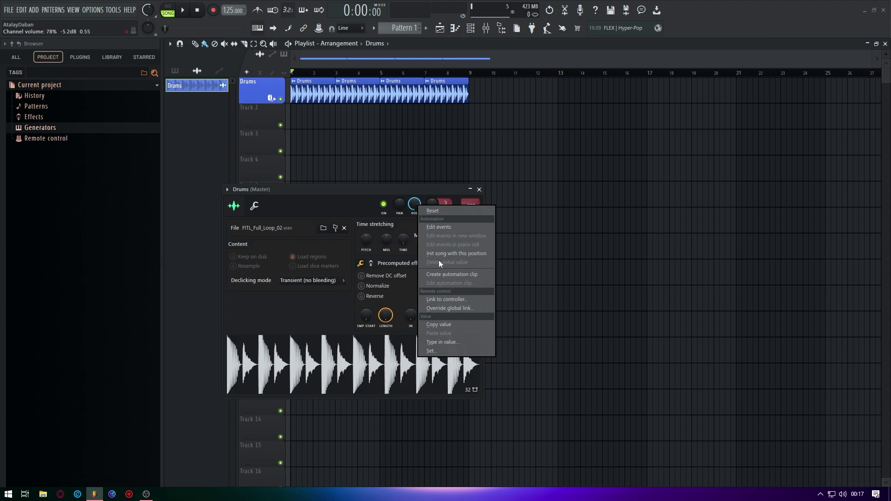
{"action": "left_click", "coordinate": [441, 274]}
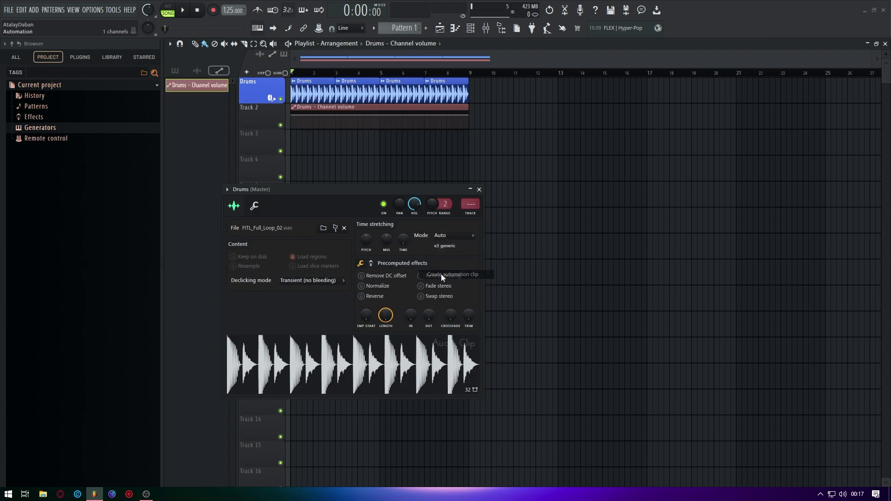
{"action": "right_click", "coordinate": [443, 125]}
Place another Drums clip at bar 25 on the Drums track and move the playhead to its end and back to the start.
{"action": "left_click", "coordinate": [829, 95]}
{"action": "left_click_drag", "start_coordinate": [669, 124], "coordinate": [502, 123]}
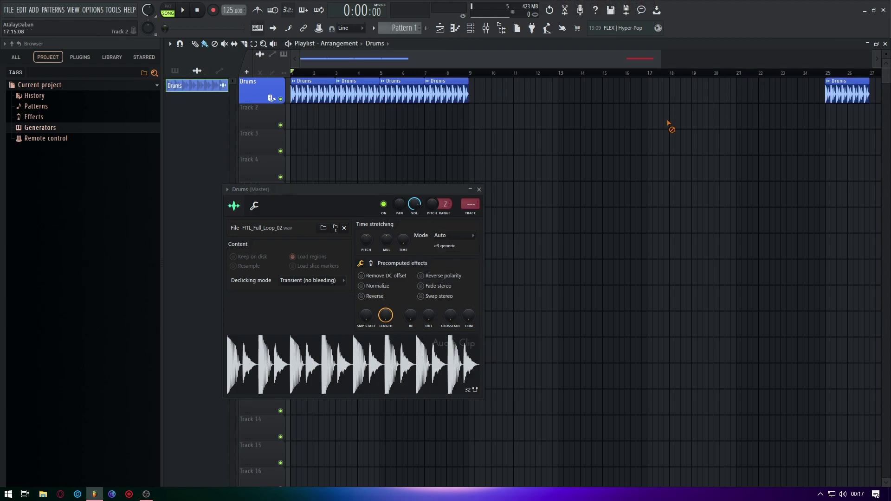
{"action": "left_click", "coordinate": [874, 76]}
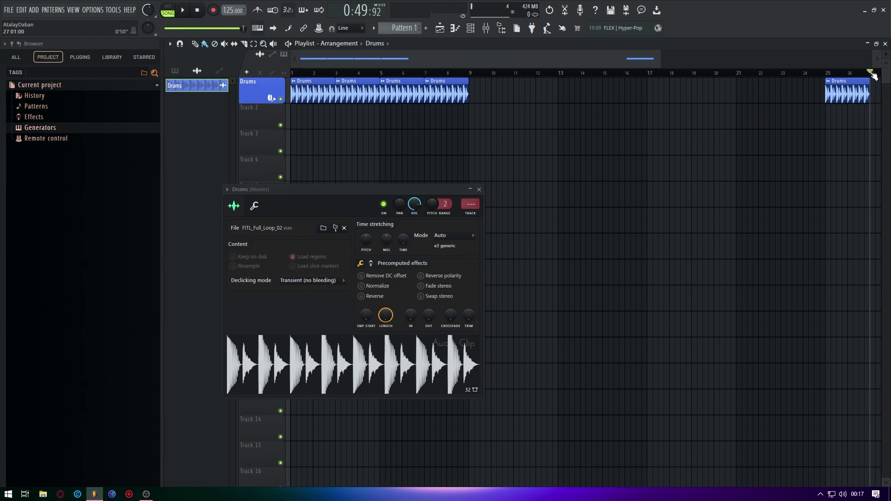
{"action": "left_click", "coordinate": [291, 73]}
Create a Drums channel volume automation clip spanning the extended arrangement, and delete it together with the Drums clip at bar 25.
{"action": "right_click", "coordinate": [415, 205]}
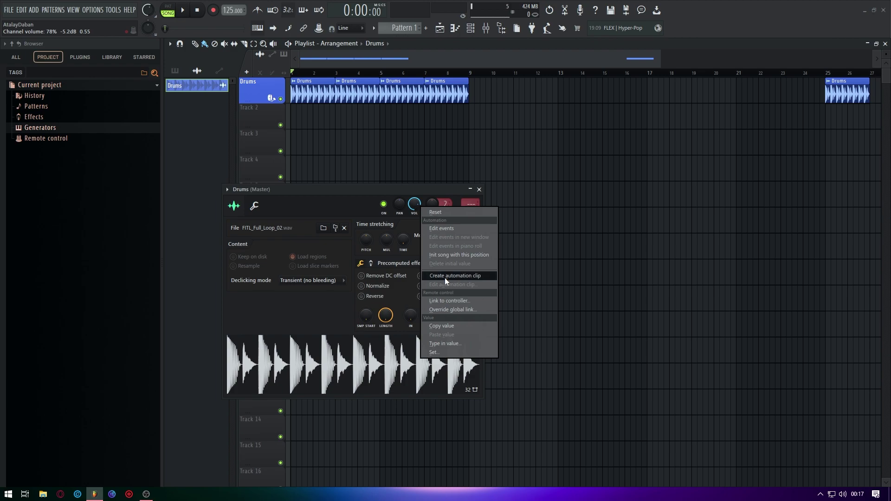
{"action": "left_click", "coordinate": [445, 278]}
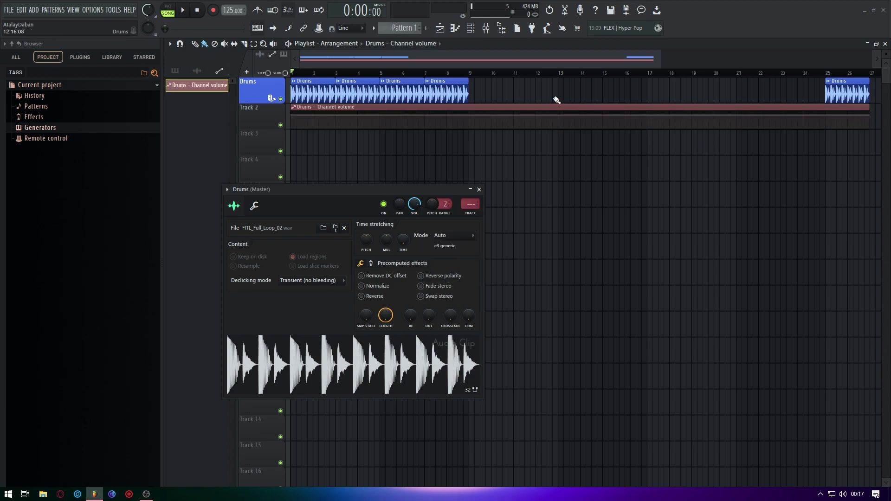
{"action": "right_click", "coordinate": [514, 102]}
{"action": "right_click", "coordinate": [842, 91]}
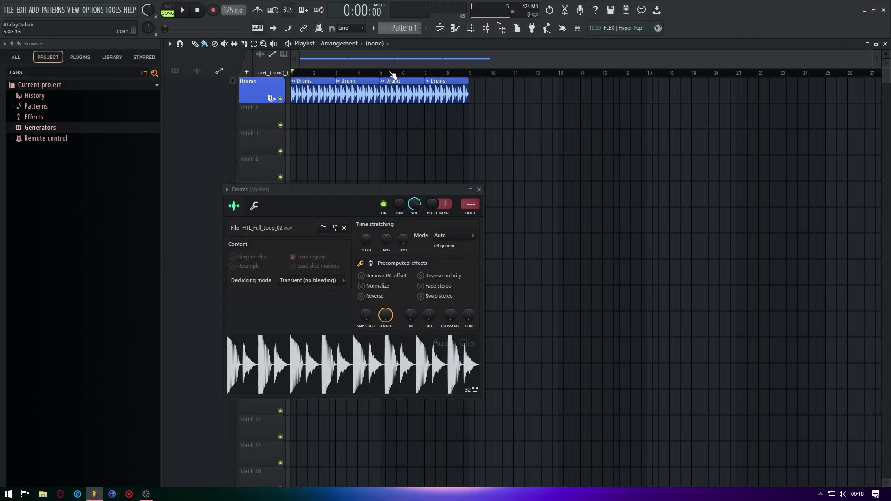
Create a Drums channel volume automation clip limited to a time selection from bar 5 to bar 7, and remove both clip and selection.
{"action": "left_click_drag", "start_coordinate": [383, 74], "coordinate": [427, 76]}
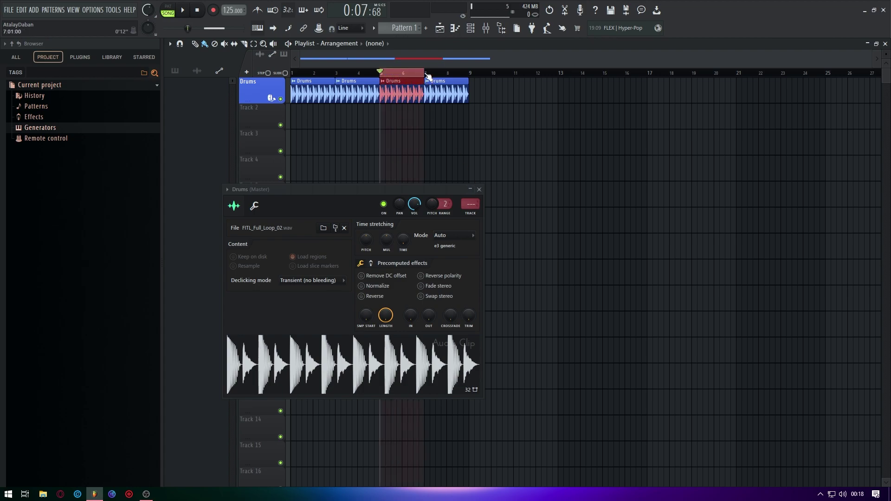
{"action": "right_click", "coordinate": [417, 200]}
{"action": "left_click", "coordinate": [444, 270]}
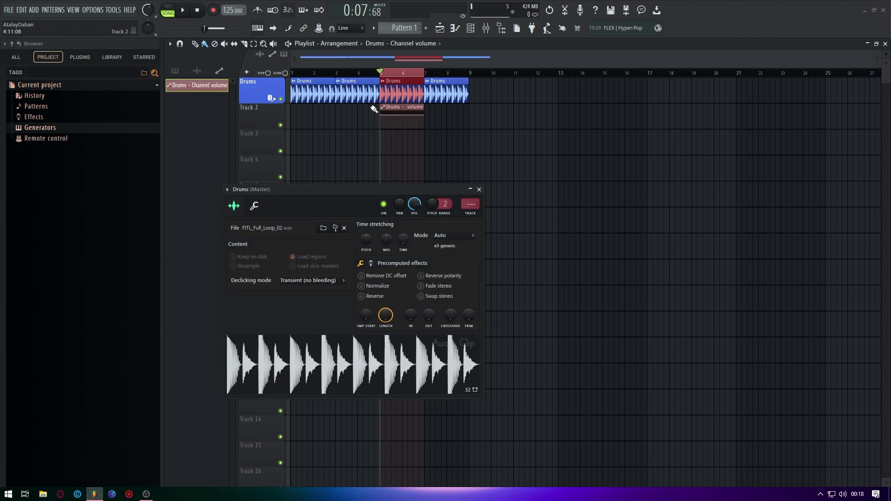
{"action": "right_click", "coordinate": [423, 114]}
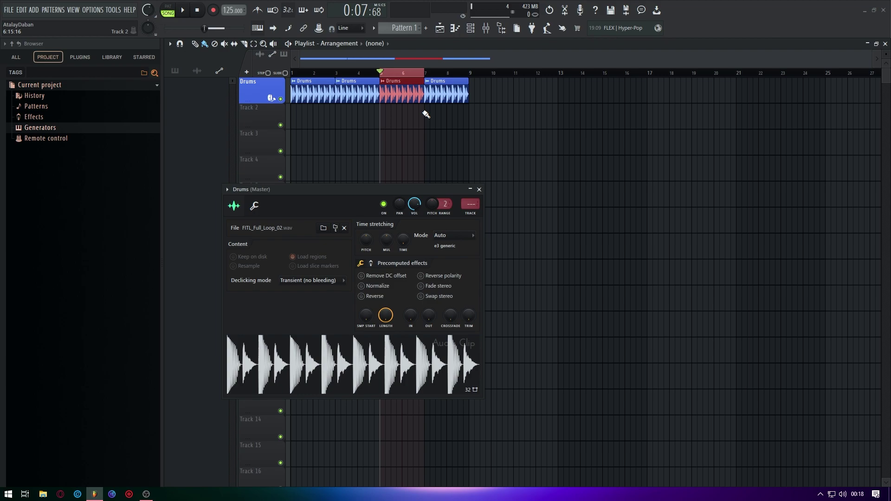
{"action": "left_click_drag", "start_coordinate": [426, 114], "coordinate": [850, 97]}
{"action": "key", "text": "ctrl+a"}
{"action": "left_click", "coordinate": [343, 143]}
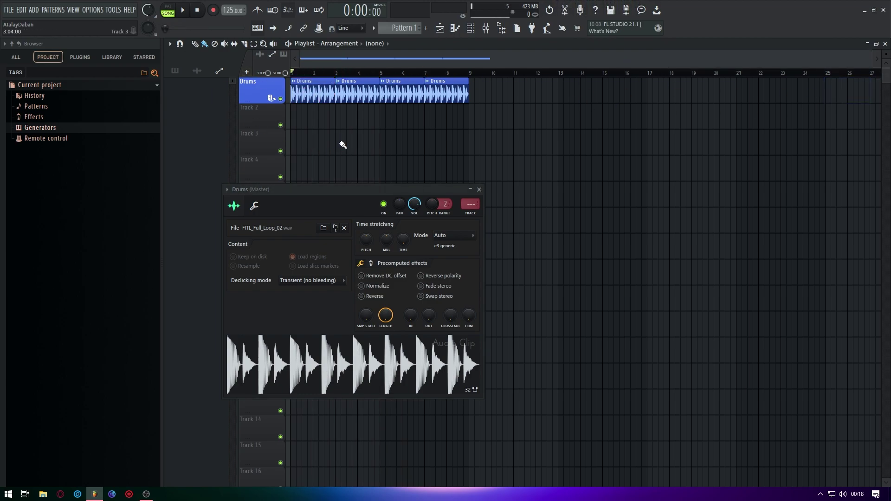
Close the Drums channel settings and preview FITL_Full_Loop_03 from the Full Loops folder of Fish in the Lake Vol. 1 - Samples.
{"action": "left_click", "coordinate": [479, 190]}
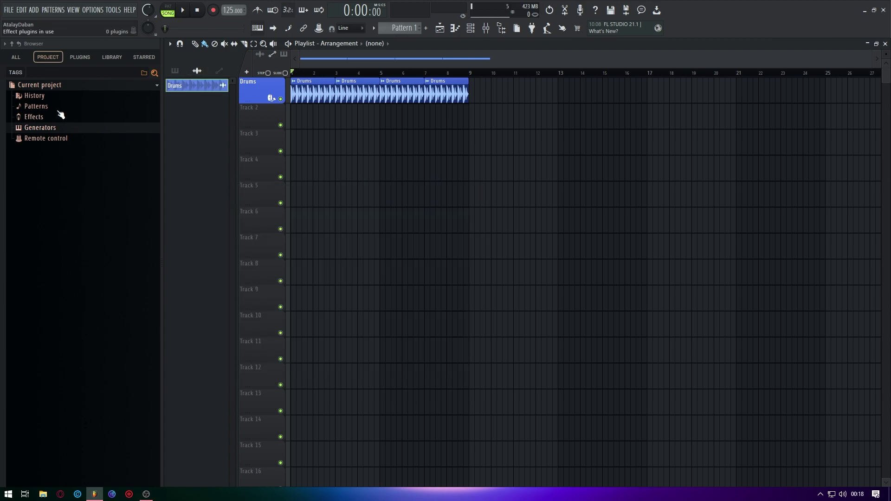
{"action": "left_click", "coordinate": [16, 56]}
{"action": "left_click", "coordinate": [60, 307]}
{"action": "scroll", "coordinate": [64, 231], "scroll_direction": "down", "scroll_amount": 10}
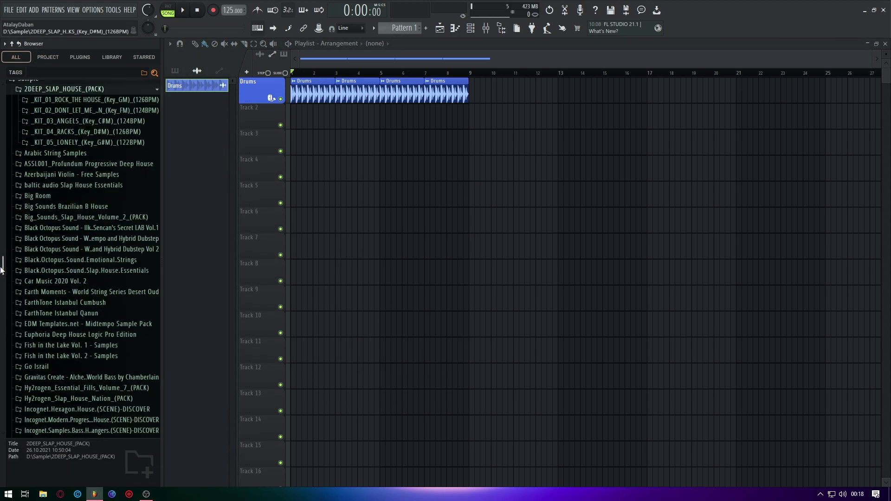
{"action": "left_click", "coordinate": [78, 204]}
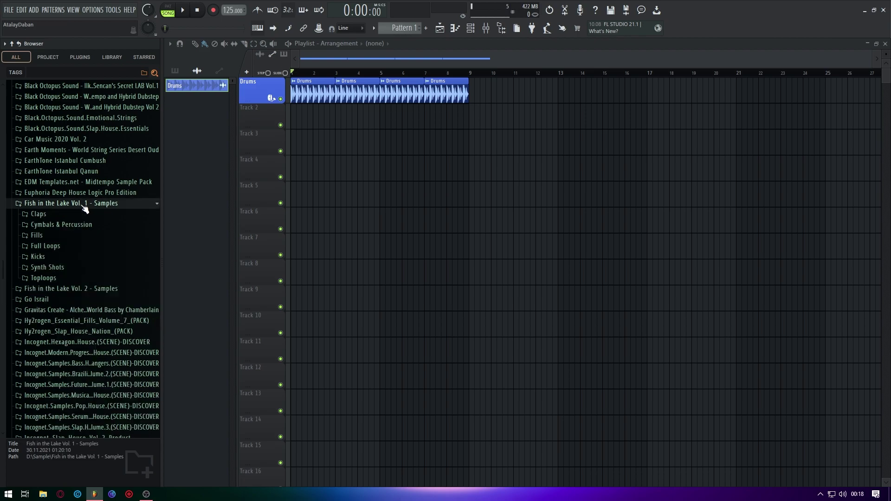
{"action": "left_click", "coordinate": [52, 245]}
{"action": "left_click", "coordinate": [85, 276]}
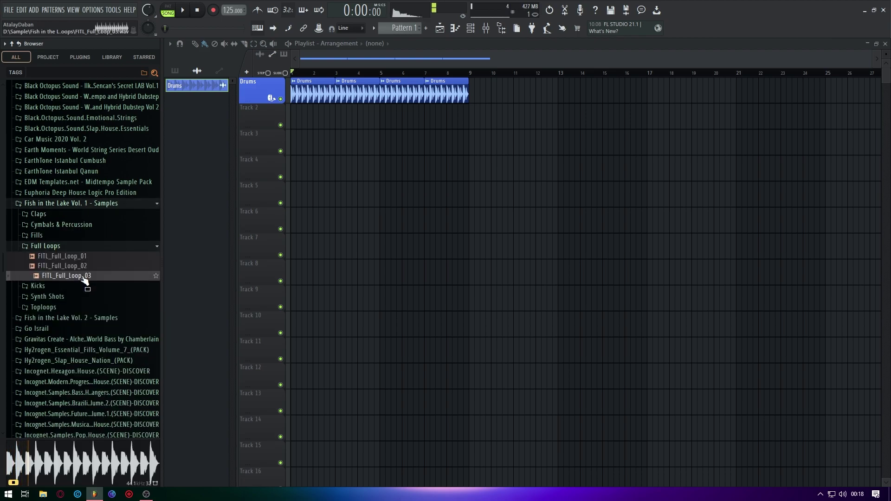
Check the Drums channel settings and the mixer, and return to the playlist.
{"action": "double_click", "coordinate": [312, 94]}
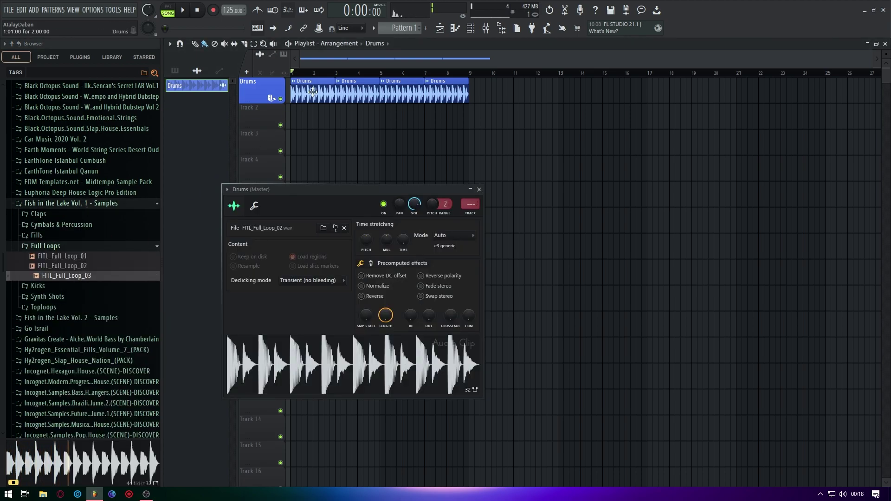
{"action": "key", "text": "F9"}
{"action": "key", "text": "F9"}
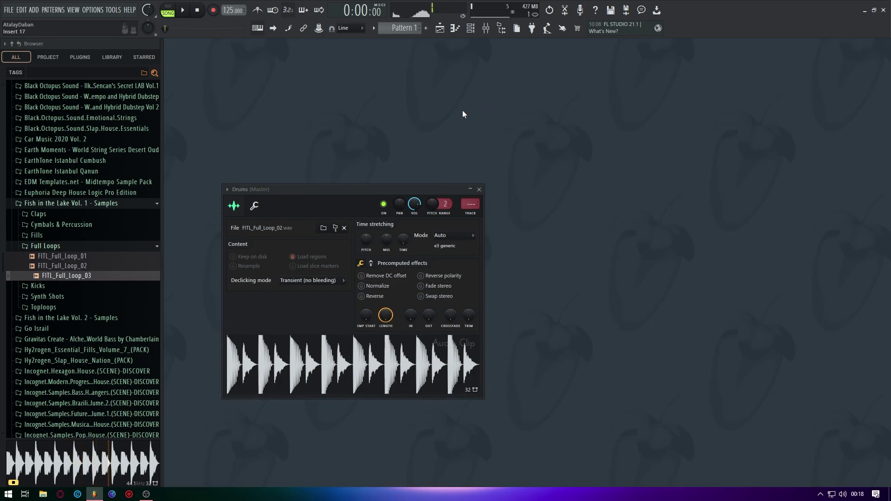
{"action": "key", "text": "Escape"}
{"action": "left_click", "coordinate": [446, 29]}
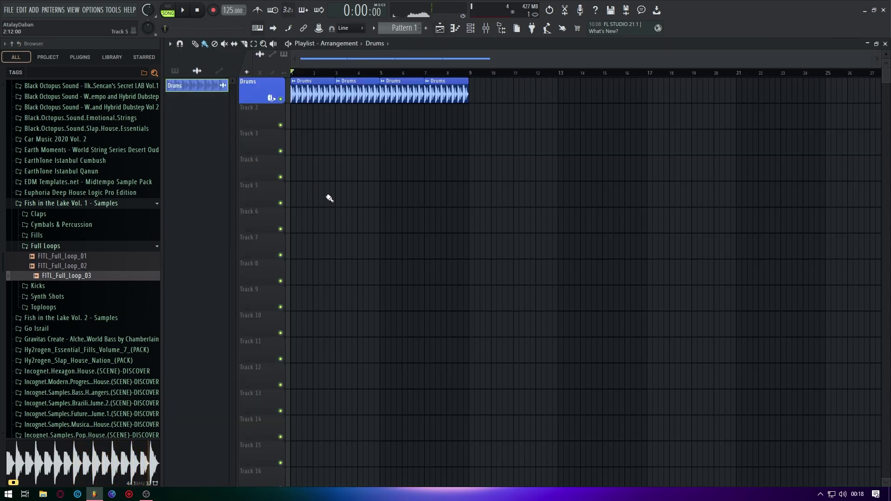
Add FITL_Full_Loop_03 to playlist Track 3 as an audio track, enlarge the track and check its mixer routing.
{"action": "left_click_drag", "start_coordinate": [96, 282], "coordinate": [255, 141]}
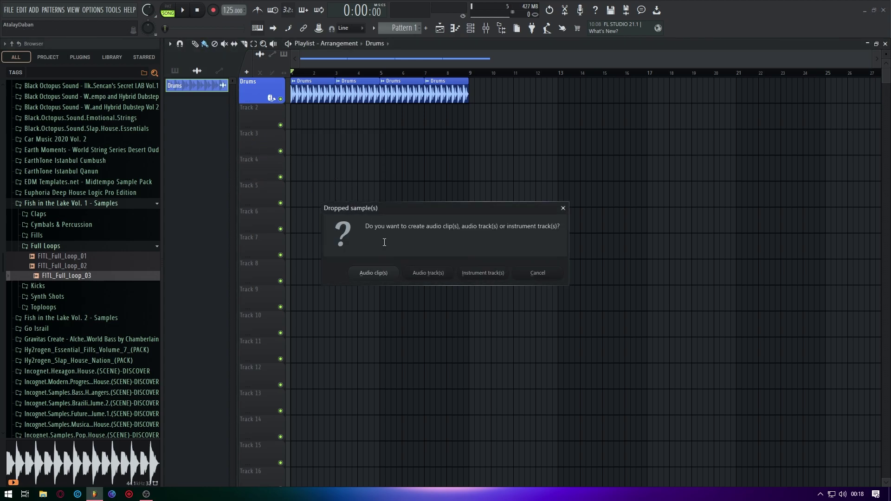
{"action": "left_click", "coordinate": [428, 273]}
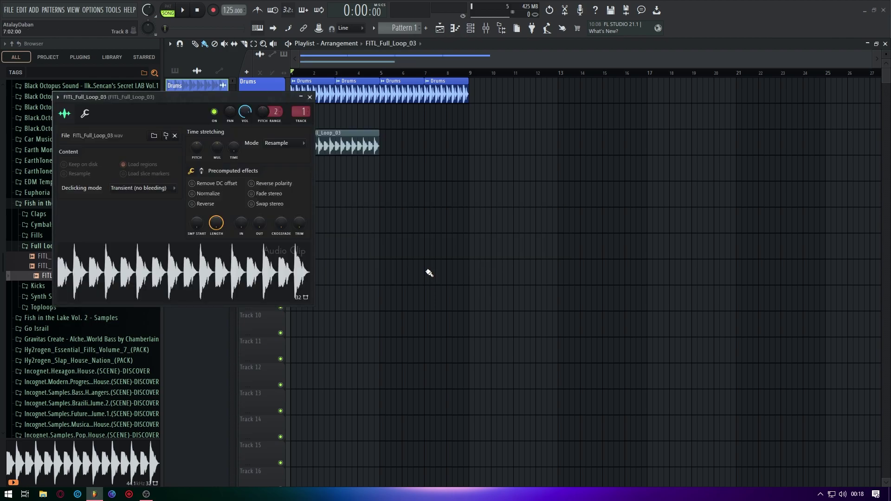
{"action": "left_click", "coordinate": [314, 108]}
{"action": "left_click_drag", "start_coordinate": [263, 158], "coordinate": [265, 207]}
{"action": "left_click", "coordinate": [486, 28]}
{"action": "key", "text": "F9"}
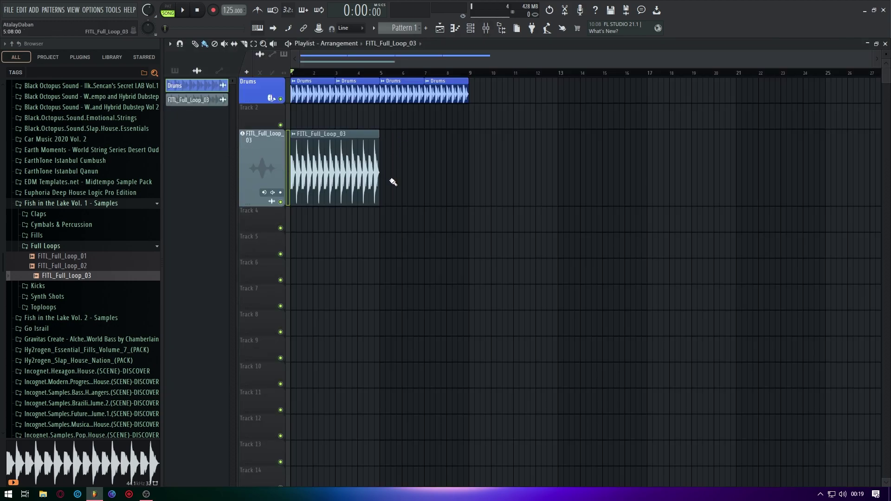
Create an automation clip for the Drums channel's volume with the audio track present, and undo it.
{"action": "double_click", "coordinate": [356, 93]}
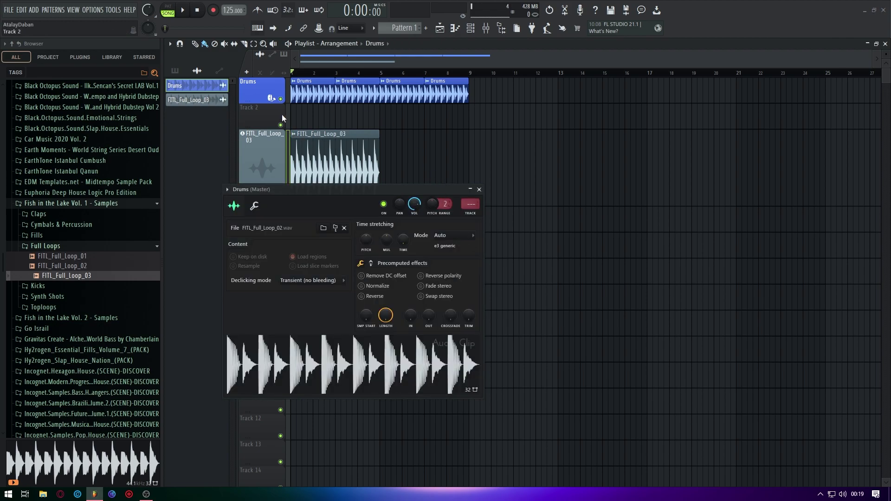
{"action": "right_click", "coordinate": [414, 206]}
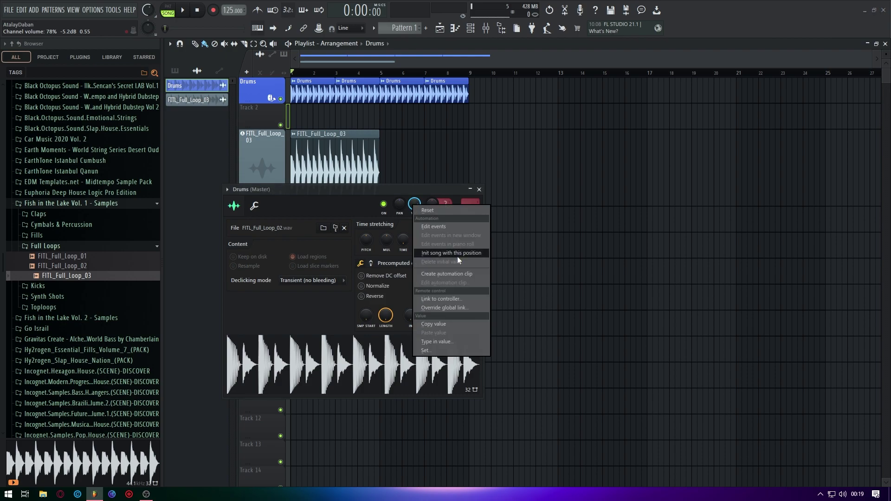
{"action": "left_click", "coordinate": [451, 271]}
{"action": "key", "text": "ctrl+z"}
Create an automation clip for the FITL_Full_Loop_03 channel's volume and close its channel settings.
{"action": "double_click", "coordinate": [300, 156]}
{"action": "right_click", "coordinate": [247, 116]}
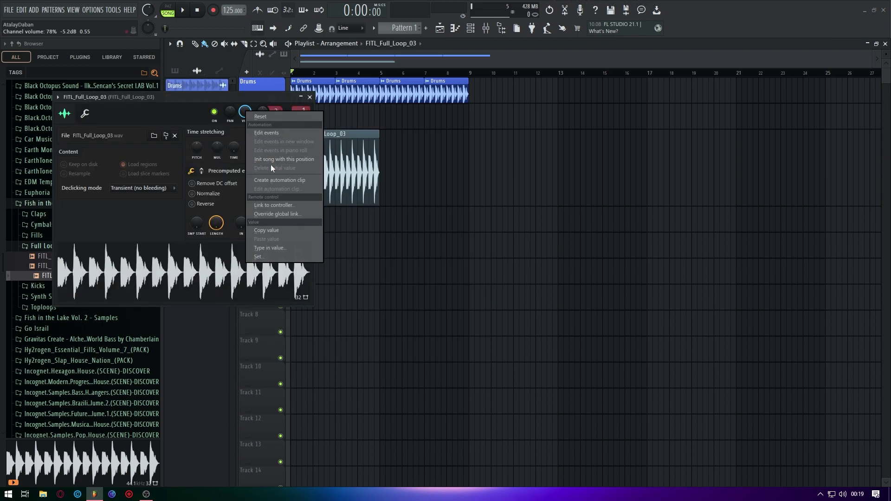
{"action": "left_click", "coordinate": [281, 183]}
{"action": "left_click", "coordinate": [309, 97]}
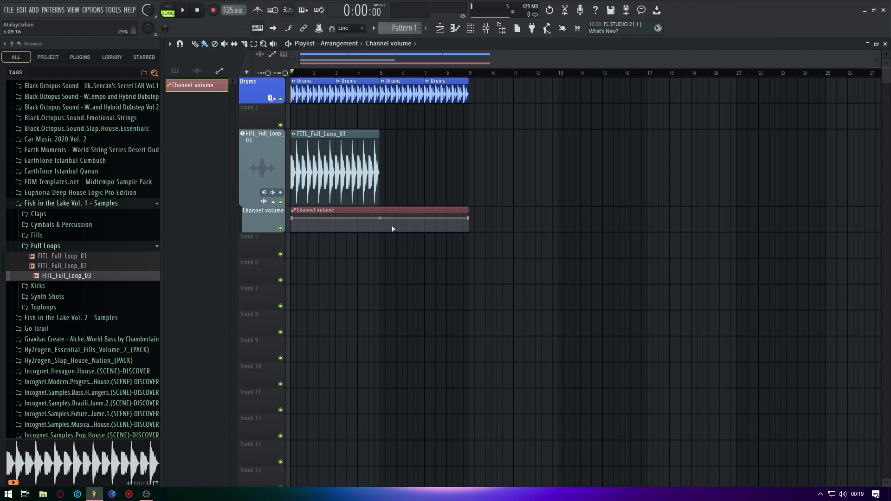
Delete the FITL_Full_Loop_03 audio track with its associated automation and audio clips, resetting the associated mixer track.
{"action": "left_click_drag", "start_coordinate": [268, 205], "coordinate": [284, 149]}
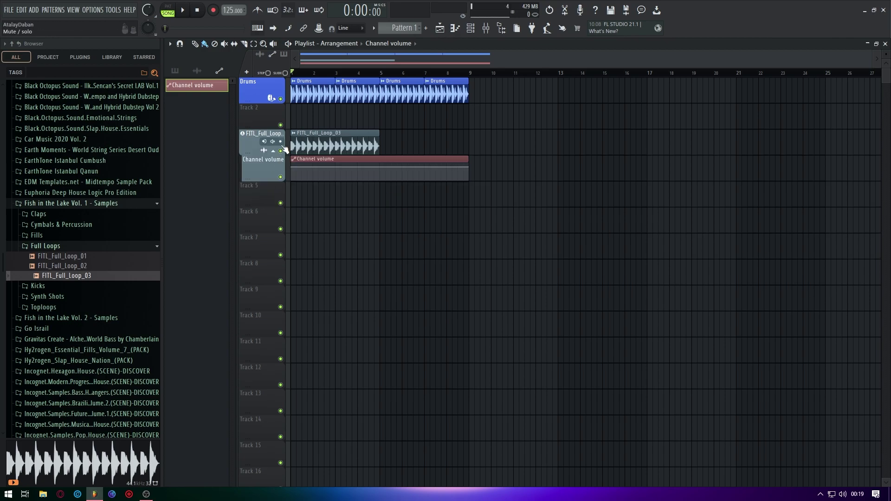
{"action": "right_click", "coordinate": [259, 142]}
{"action": "left_click", "coordinate": [288, 299]}
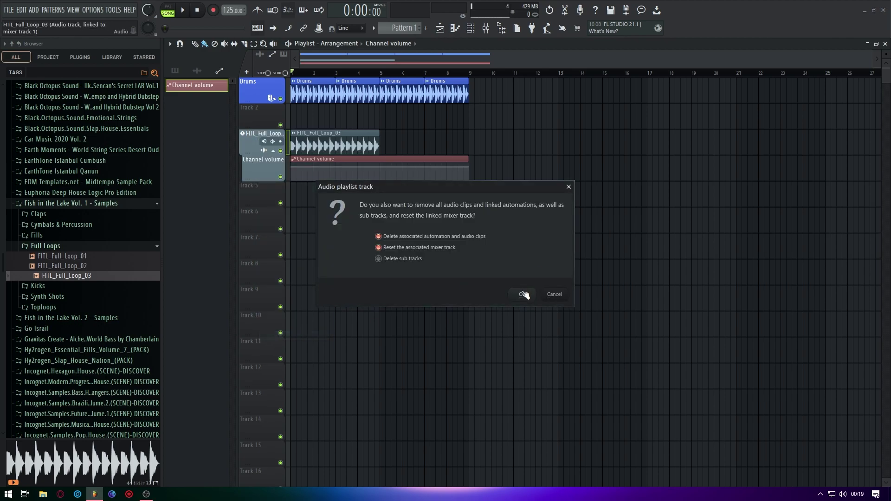
{"action": "left_click", "coordinate": [523, 295]}
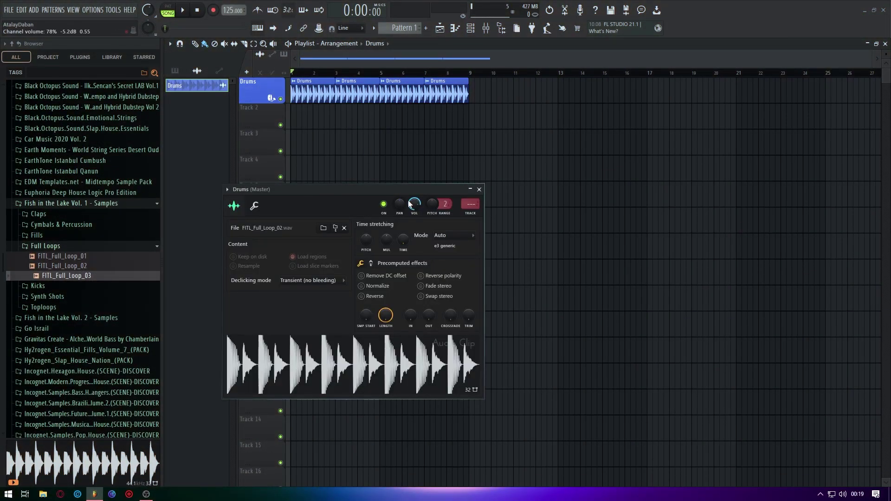
Create an automation clip for the Drums channel's volume on Track 2 and enlarge that track.
{"action": "right_click", "coordinate": [410, 204]}
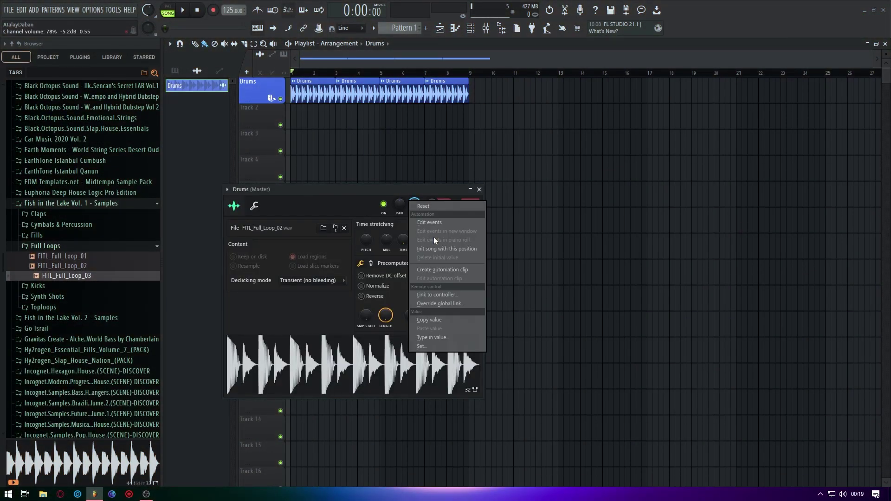
{"action": "left_click", "coordinate": [445, 267]}
{"action": "key", "text": "Escape"}
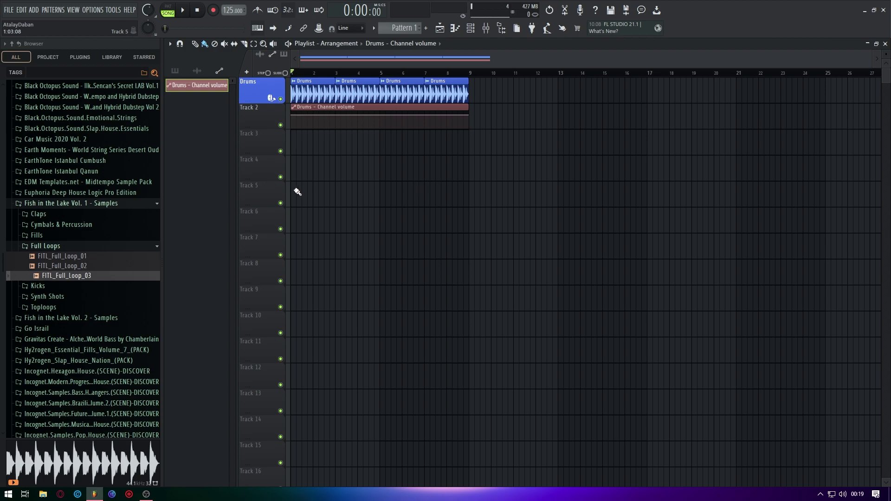
{"action": "left_click_drag", "start_coordinate": [258, 124], "coordinate": [258, 206]}
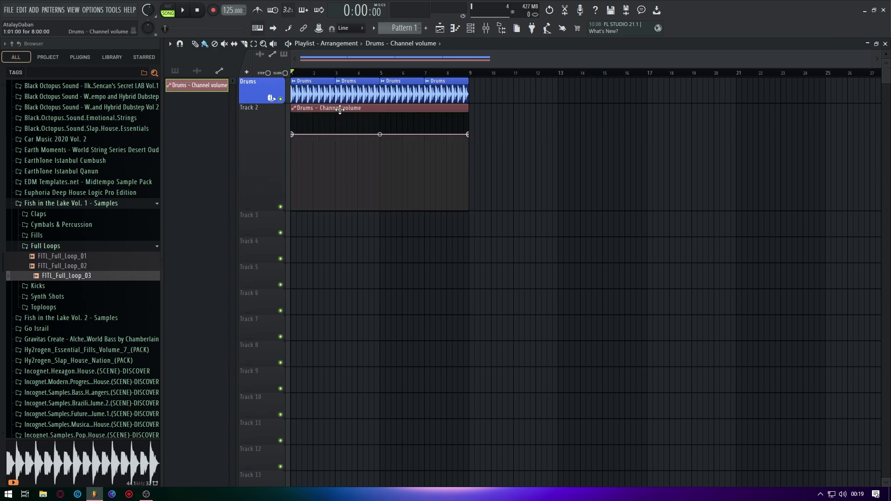
Remove the Drums - Channel volume clip from Track 2 of the playlist.
{"action": "right_click", "coordinate": [395, 149]}
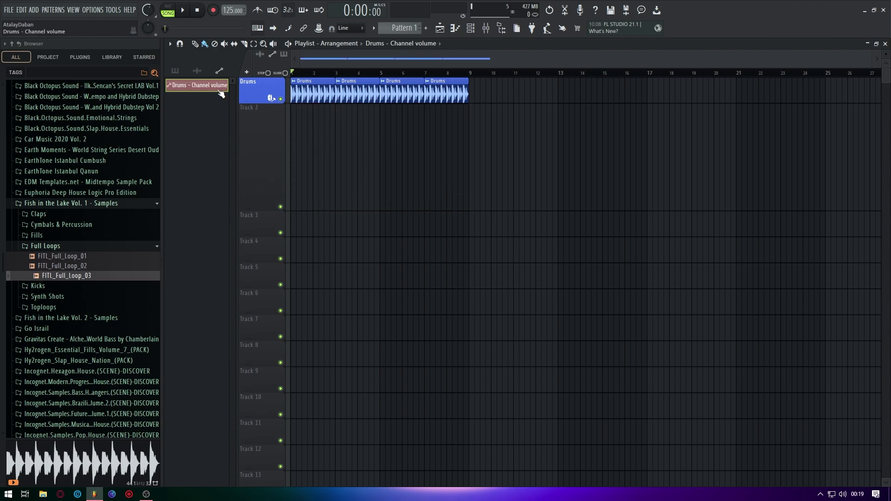
Restore the removed Drums - Channel volume clip on Track 2 and play the song with the Drums channel settings open.
{"action": "right_click", "coordinate": [220, 90]}
{"action": "key", "text": "Escape"}
{"action": "key", "text": "ctrl+z"}
{"action": "key", "text": "space"}
{"action": "double_click", "coordinate": [351, 91]}
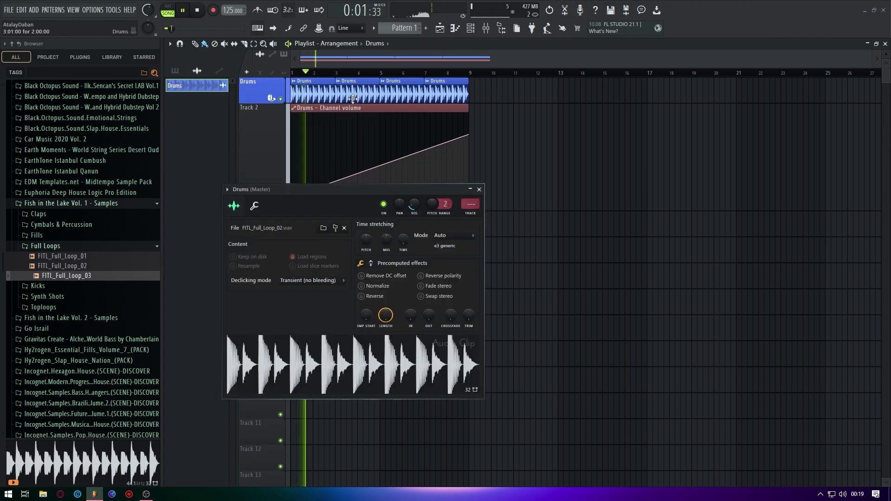
{"action": "key", "text": "space"}
{"action": "key", "text": "Escape"}
Delete the Drums - Channel volume automation from the picker, play the song while checking the Drums volume knob, and undo the deletion.
{"action": "left_click", "coordinate": [197, 72]}
{"action": "left_click", "coordinate": [196, 74]}
{"action": "right_click", "coordinate": [211, 85]}
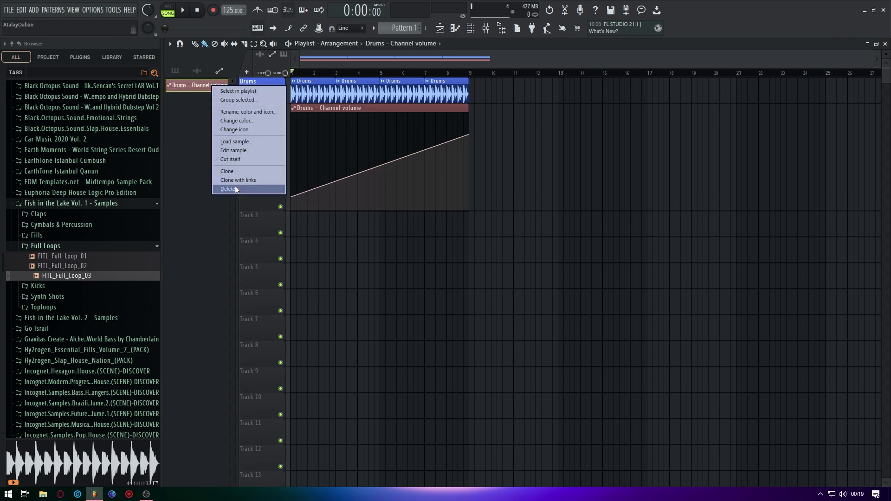
{"action": "left_click", "coordinate": [235, 186]}
{"action": "key", "text": "space"}
{"action": "double_click", "coordinate": [353, 98]}
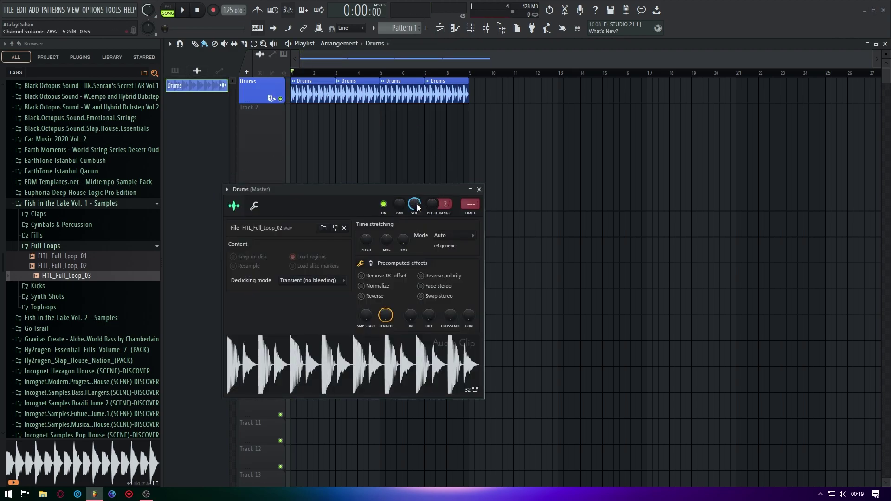
{"action": "key", "text": "space"}
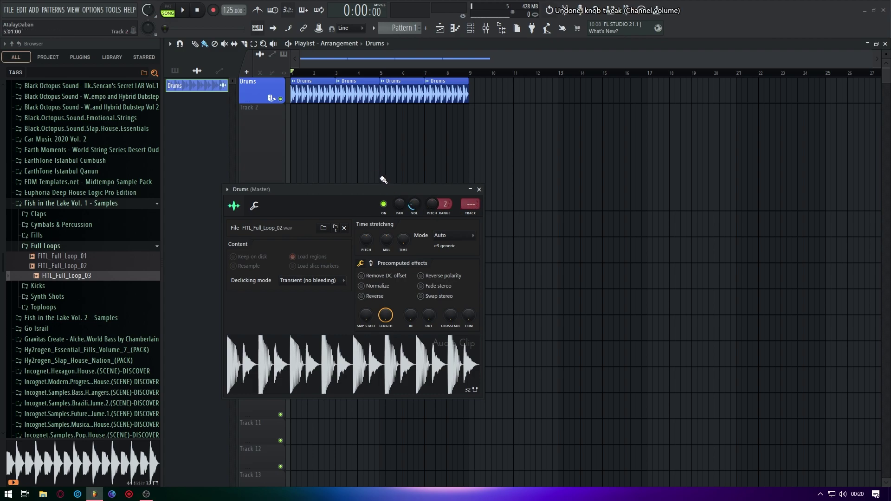
{"action": "key", "text": "ctrl+z"}
Initialize the song with the current position of the Drums channel's volume knob and play the song briefly.
{"action": "right_click", "coordinate": [417, 204]}
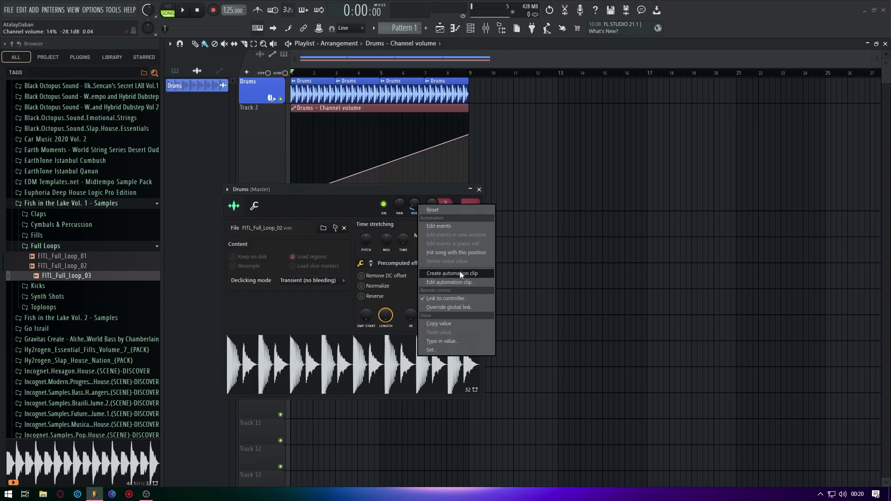
{"action": "left_click", "coordinate": [453, 253]}
{"action": "key", "text": "space"}
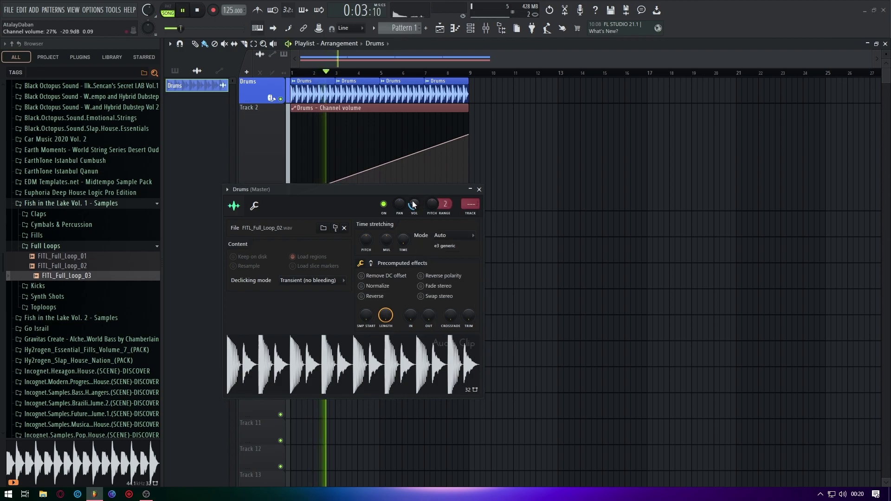
{"action": "key", "text": "space"}
Delete the Drums - Channel volume automation from the picker and play the song to check the Drums channel's starting volume.
{"action": "left_click", "coordinate": [220, 71]}
{"action": "right_click", "coordinate": [199, 85]}
{"action": "left_click", "coordinate": [231, 171]}
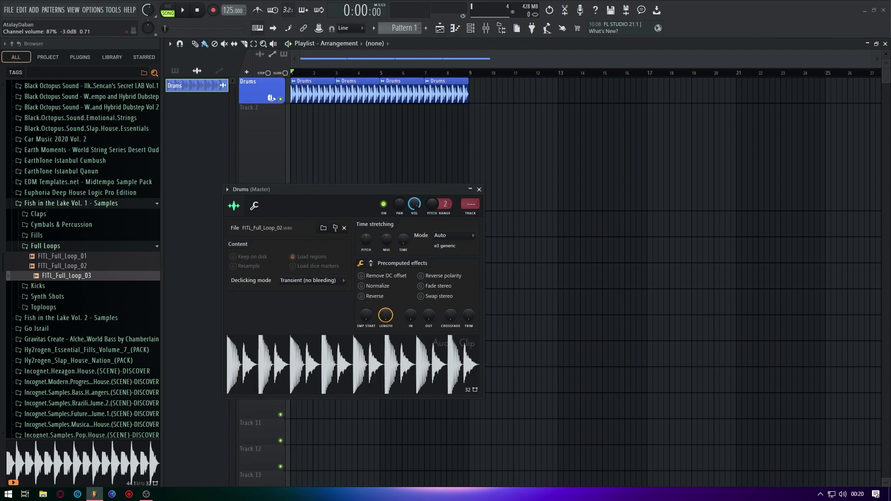
{"action": "left_click", "coordinate": [183, 10]}
{"action": "key", "text": "space"}
Delete the Drums - Channel volume event from the current project's Initialized controls in the browser.
{"action": "left_click_drag", "start_coordinate": [380, 198], "coordinate": [355, 225]}
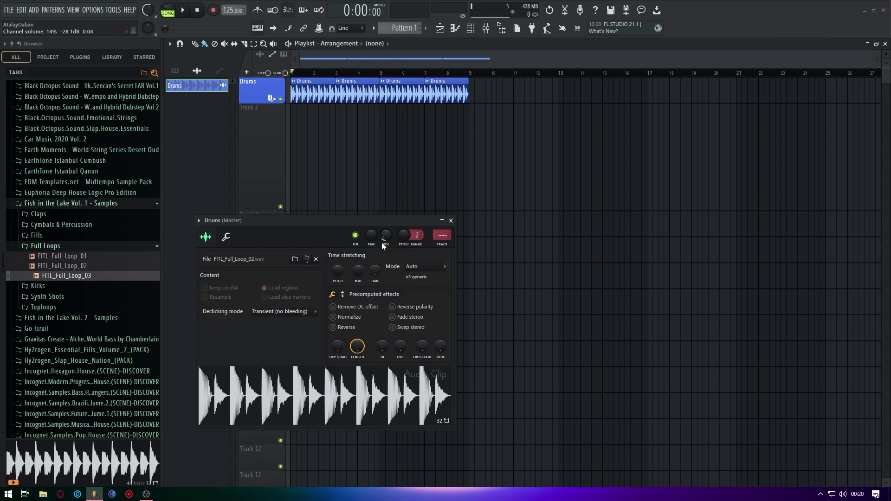
{"action": "mouse_move", "coordinate": [376, 223]}
{"action": "left_mouse_down"}
{"action": "mouse_move", "coordinate": [392, 214]}
{"action": "mouse_move", "coordinate": [374, 214]}
{"action": "left_mouse_up"}
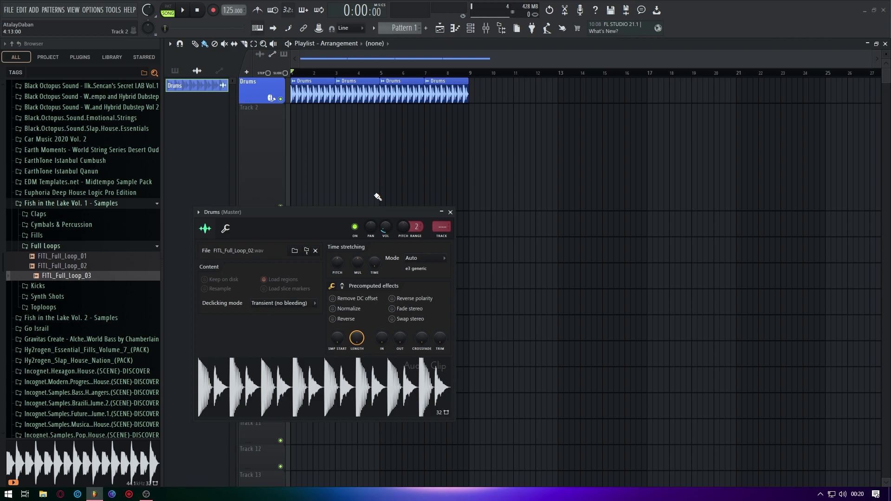
{"action": "left_click_drag", "start_coordinate": [364, 227], "coordinate": [332, 163]}
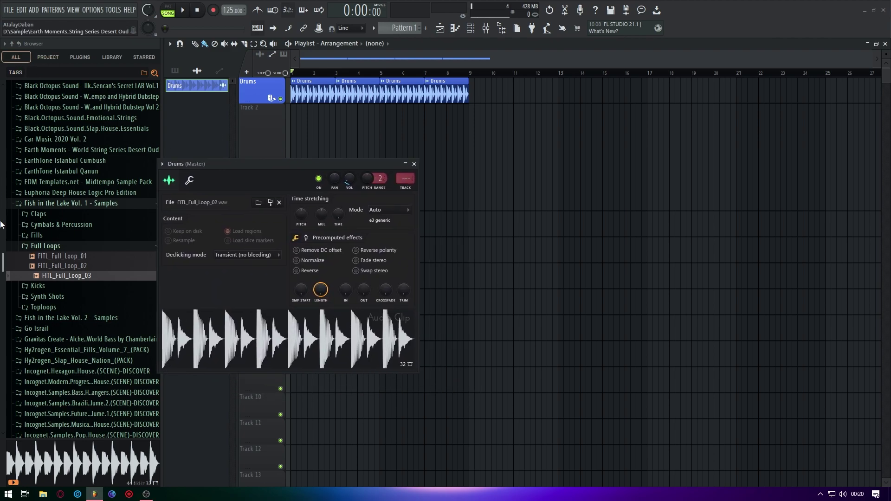
{"action": "scroll", "coordinate": [59, 153], "scroll_direction": "up", "scroll_amount": 12}
{"action": "left_click", "coordinate": [57, 152]}
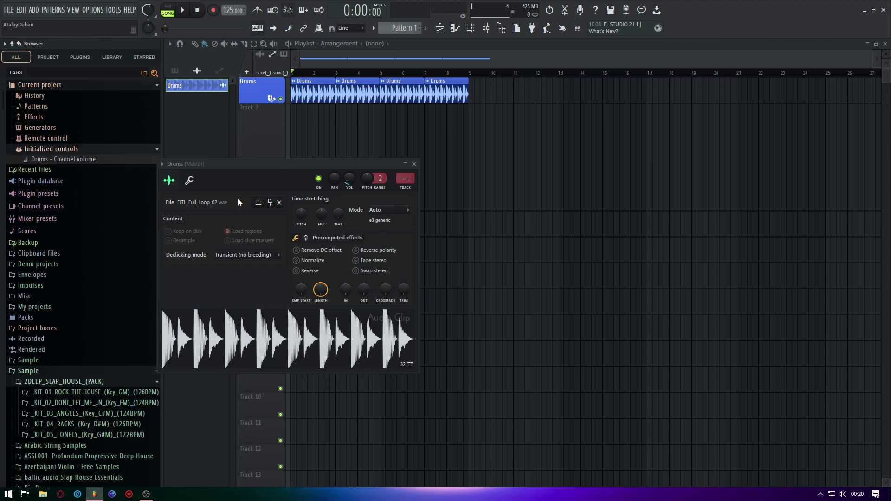
{"action": "left_click_drag", "start_coordinate": [213, 163], "coordinate": [258, 153]}
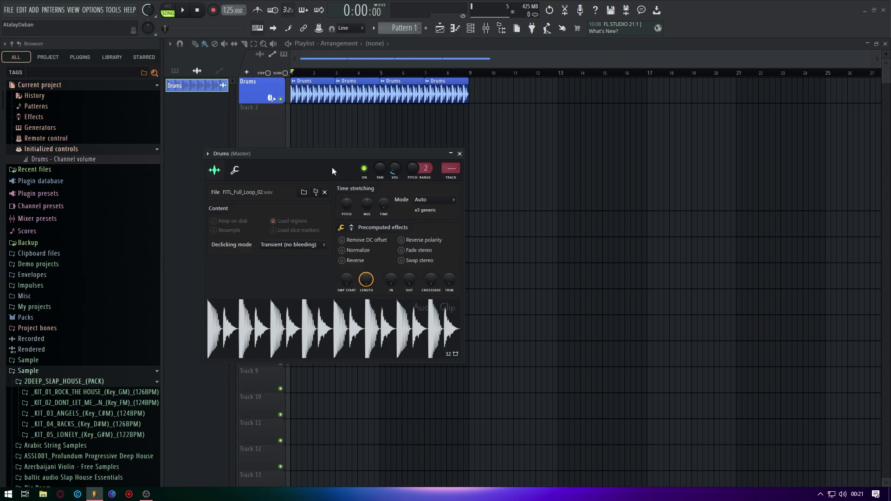
{"action": "left_click", "coordinate": [116, 162]}
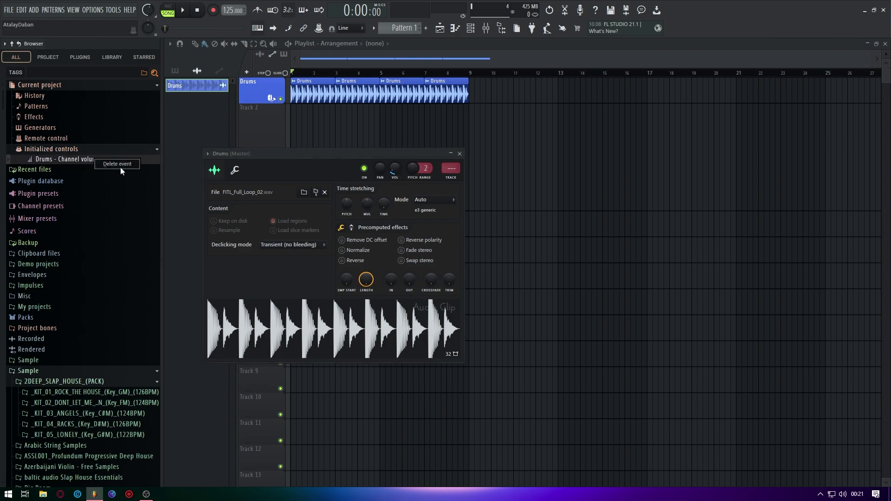
{"action": "key", "text": "Delete"}
Raise the Drums channel's volume, play the song briefly, and undo the volume change.
{"action": "left_click_drag", "start_coordinate": [395, 177], "coordinate": [398, 179]}
{"action": "key", "text": "space"}
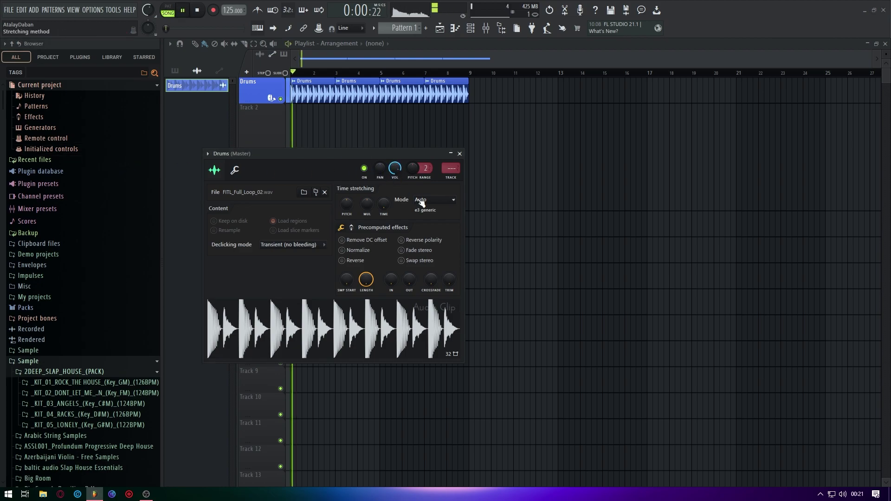
{"action": "key", "text": "space"}
{"action": "key", "text": "ctrl+z"}
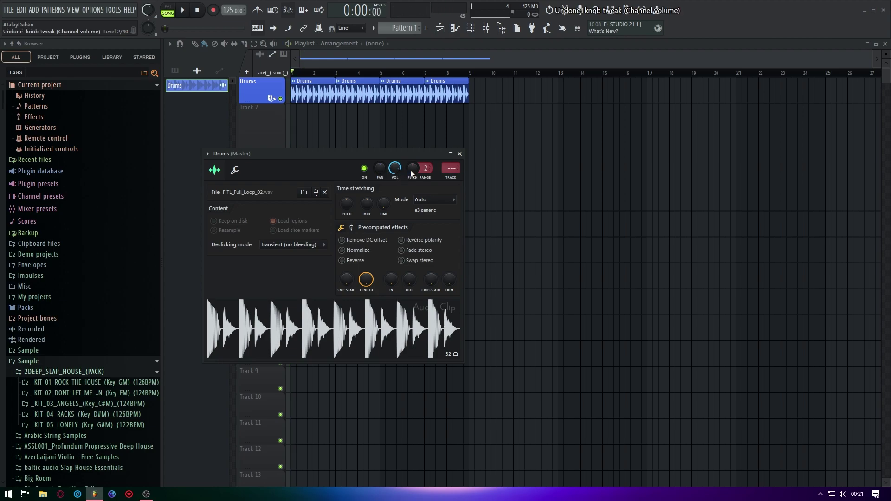
Create an automation clip for the Drums channel's volume and close the channel settings.
{"action": "right_click", "coordinate": [395, 169]}
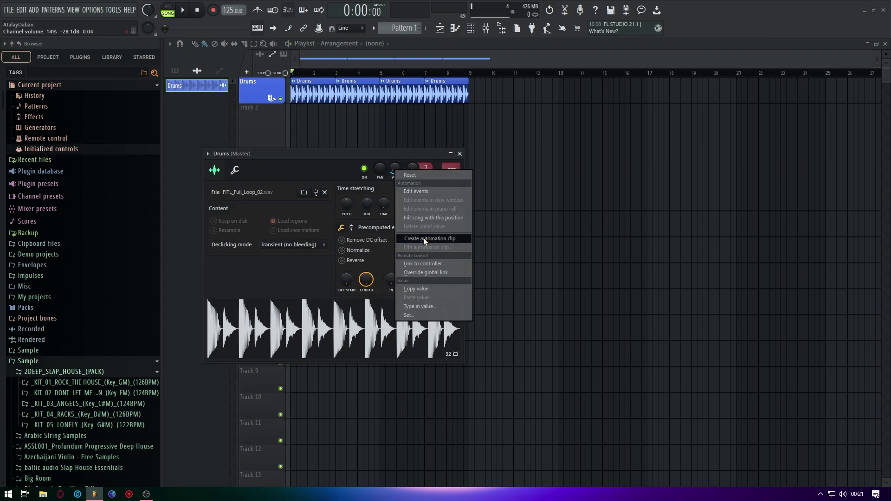
{"action": "left_click", "coordinate": [425, 237]}
{"action": "left_click", "coordinate": [460, 154]}
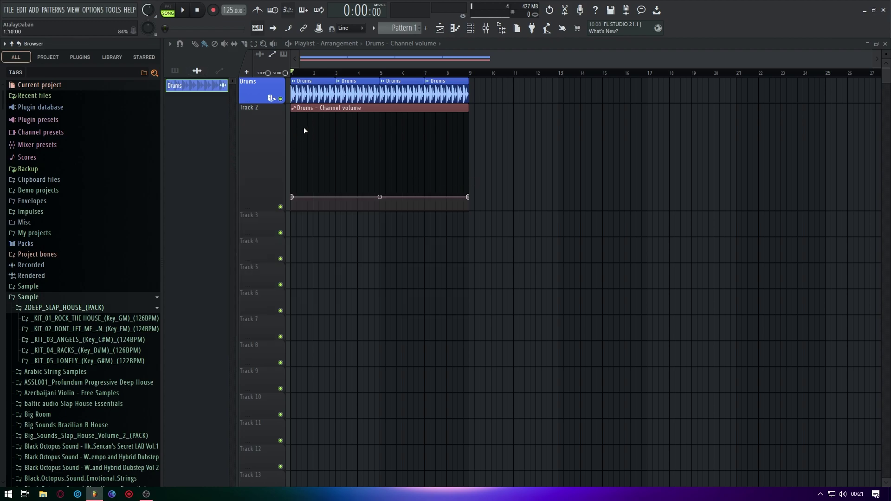
Toggle the Initialize controls automatically option in the advanced general settings and close the settings.
{"action": "left_click", "coordinate": [93, 10]}
{"action": "left_click", "coordinate": [109, 48]}
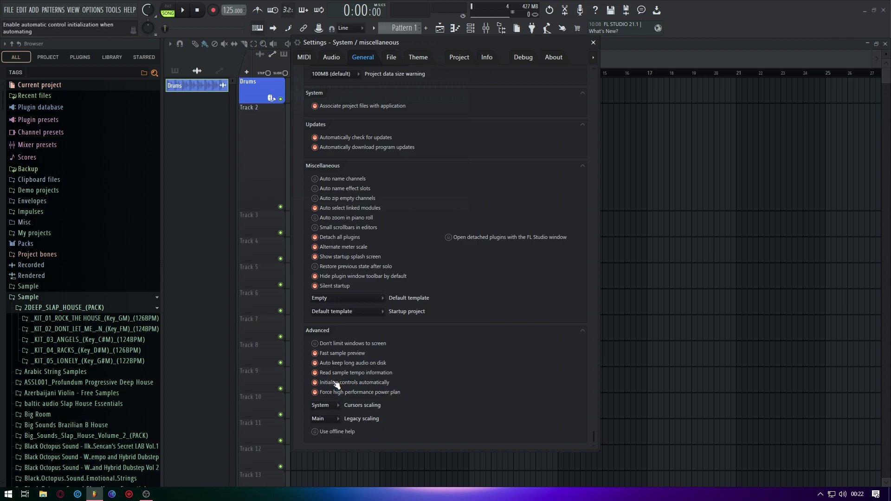
{"action": "left_click", "coordinate": [337, 384]}
{"action": "left_click", "coordinate": [594, 44]}
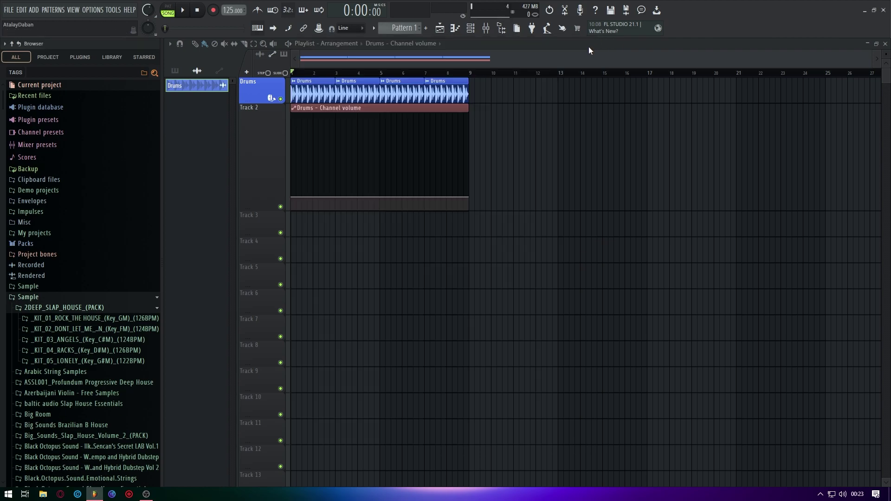
Delete the initial value stored for the Drums channel's volume and close the channel settings.
{"action": "double_click", "coordinate": [362, 95]}
{"action": "right_click", "coordinate": [397, 169]}
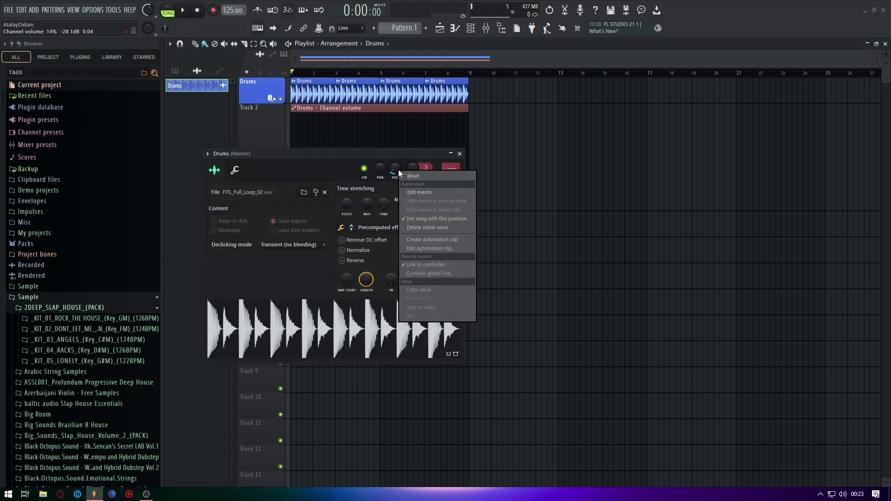
{"action": "left_click", "coordinate": [441, 228]}
{"action": "left_click", "coordinate": [460, 154]}
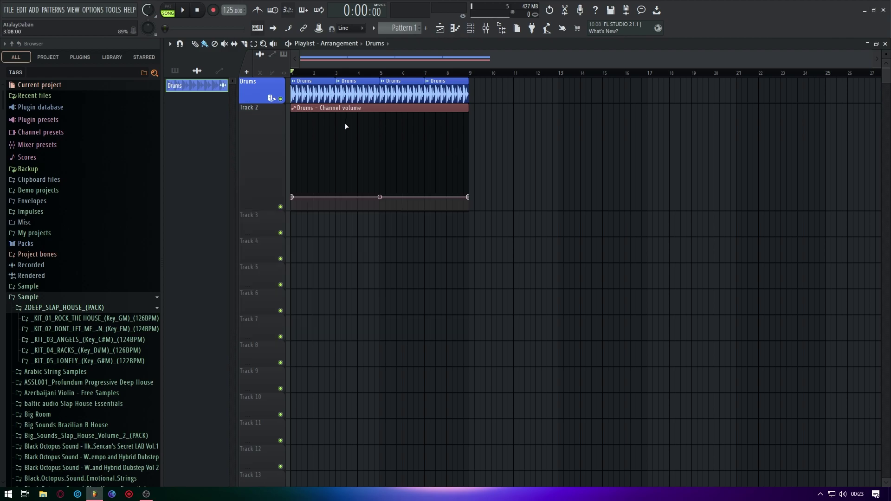
Delete the Drums - Channel volume automation from the picker and create a new automation clip for the Drums channel's volume.
{"action": "left_click", "coordinate": [220, 71]}
{"action": "right_click", "coordinate": [215, 85]}
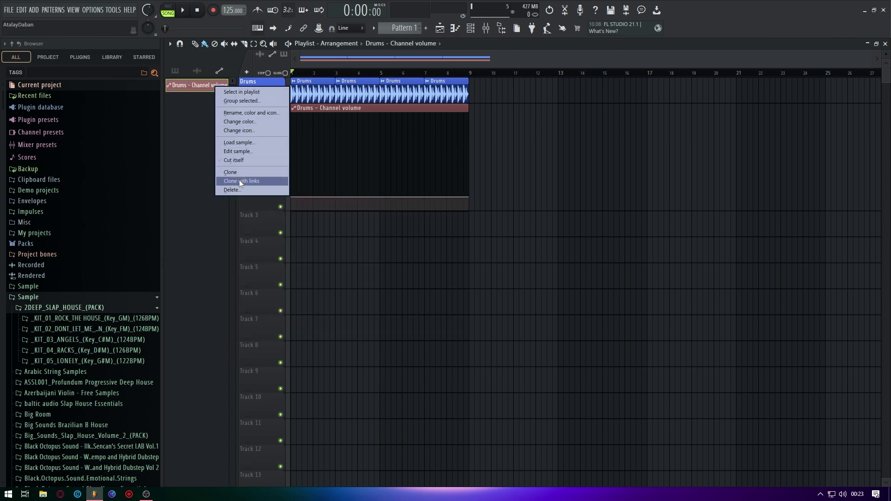
{"action": "left_click", "coordinate": [243, 190]}
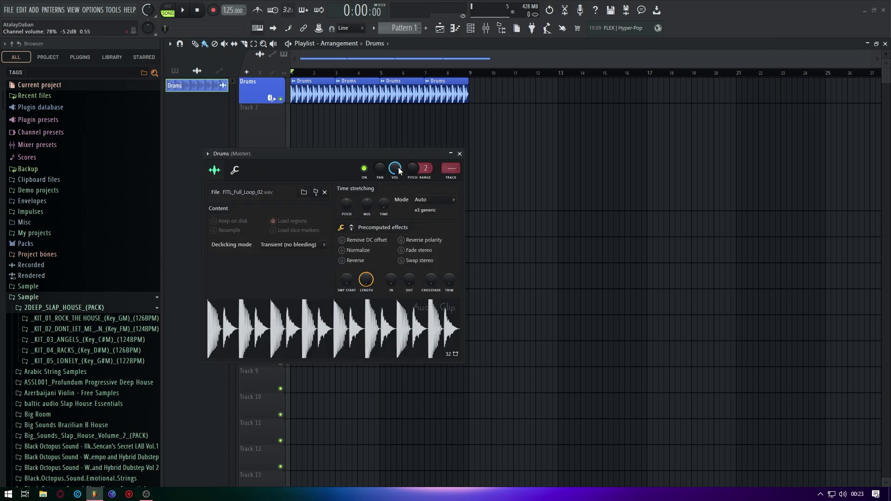
{"action": "right_click", "coordinate": [399, 168]}
{"action": "left_click", "coordinate": [452, 212]}
{"action": "left_click", "coordinate": [460, 155]}
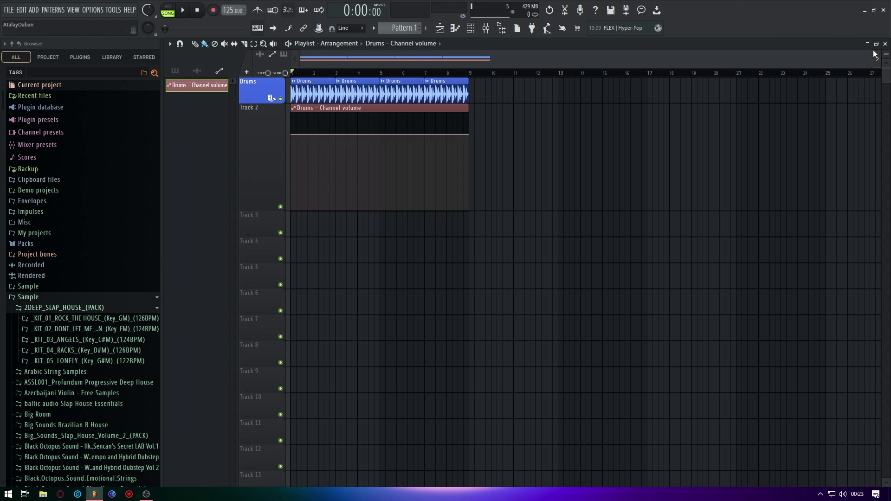
Add a control point to the Drums - Channel volume clip, move it to about 69% in bar 6, and delete it.
{"action": "left_click_drag", "start_coordinate": [870, 56], "coordinate": [593, 56]}
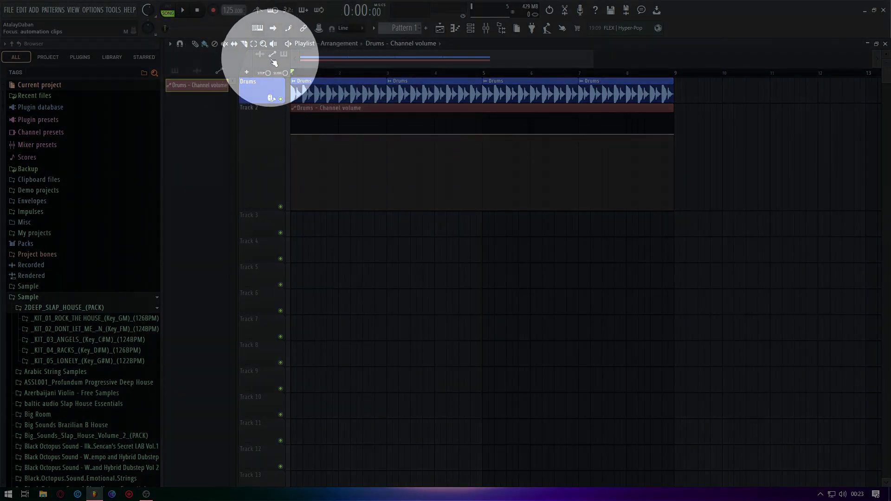
{"action": "left_click", "coordinate": [318, 91]}
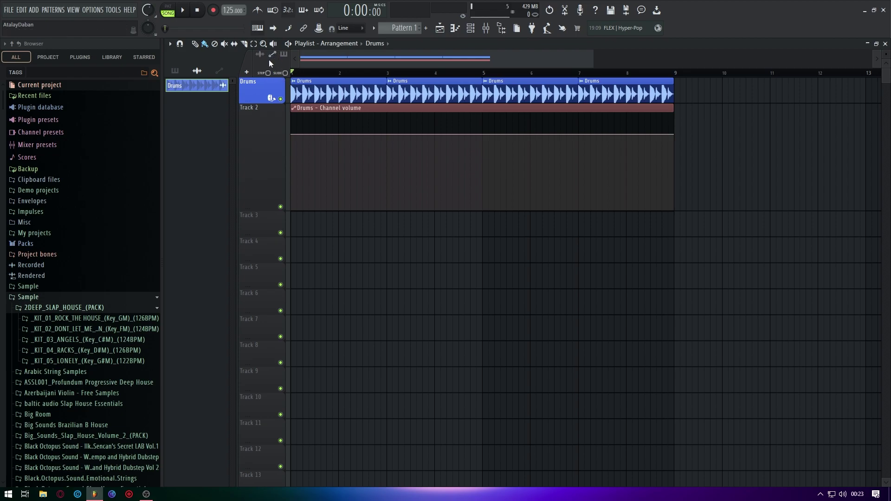
{"action": "mouse_move", "coordinate": [354, 125]}
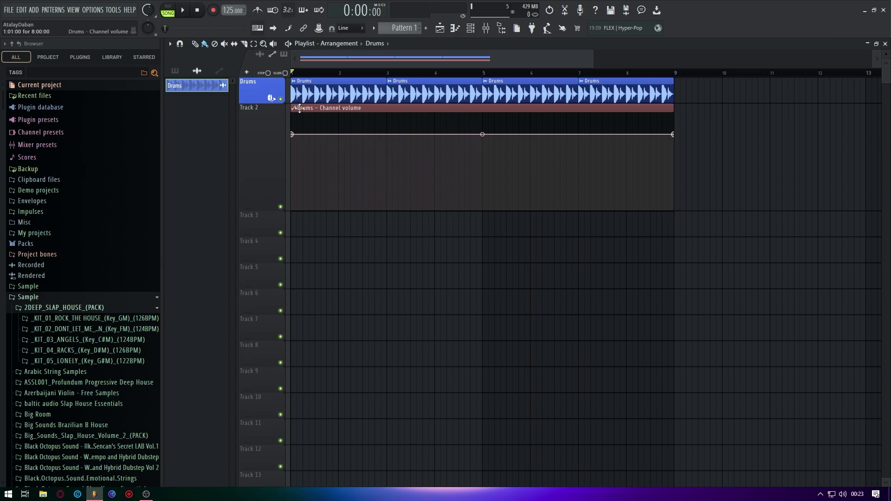
{"action": "right_click", "coordinate": [512, 134]}
{"action": "left_click_drag", "start_coordinate": [513, 135], "coordinate": [635, 141]}
{"action": "key", "text": "ctrl+z"}
{"action": "left_click_drag", "start_coordinate": [513, 134], "coordinate": [549, 147]}
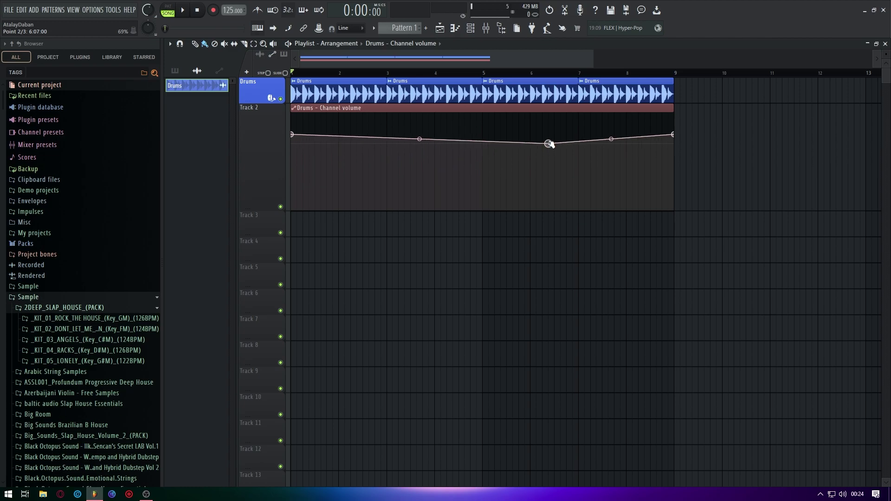
{"action": "right_click", "coordinate": [550, 147]}
{"action": "left_click", "coordinate": [534, 139]}
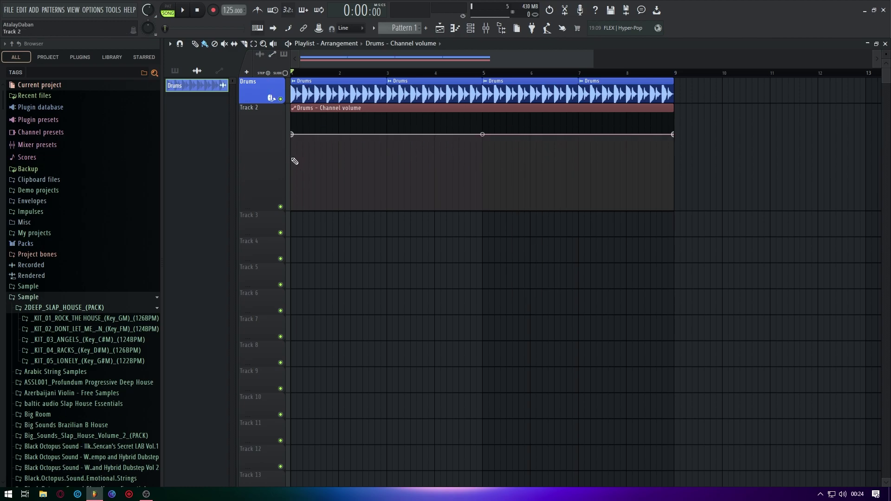
Draw and undo a freehand curve across the Drums - Channel volume clip, first with Line snapping and again with snapping off, restoring Line snap.
{"action": "mouse_move", "coordinate": [295, 178]}
{"action": "left_mouse_down"}
{"action": "mouse_move", "coordinate": [388, 173]}
{"action": "mouse_move", "coordinate": [501, 150]}
{"action": "mouse_move", "coordinate": [673, 160]}
{"action": "left_mouse_up"}
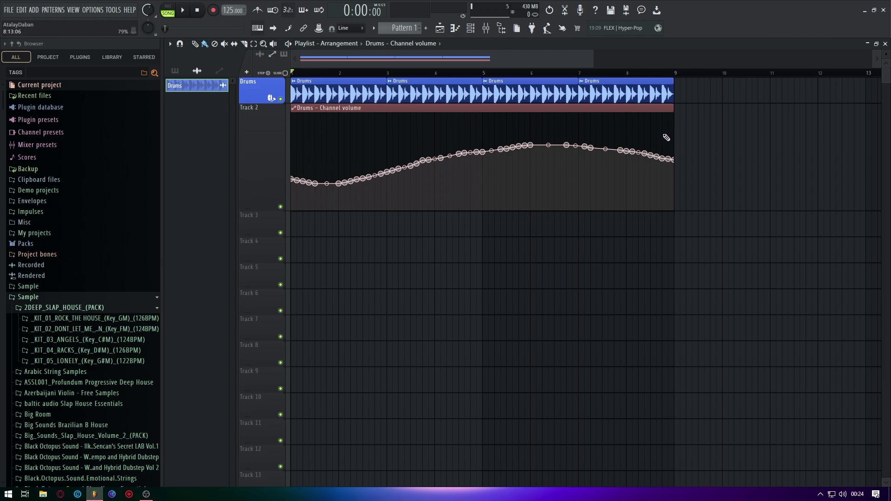
{"action": "key", "text": "ctrl+z"}
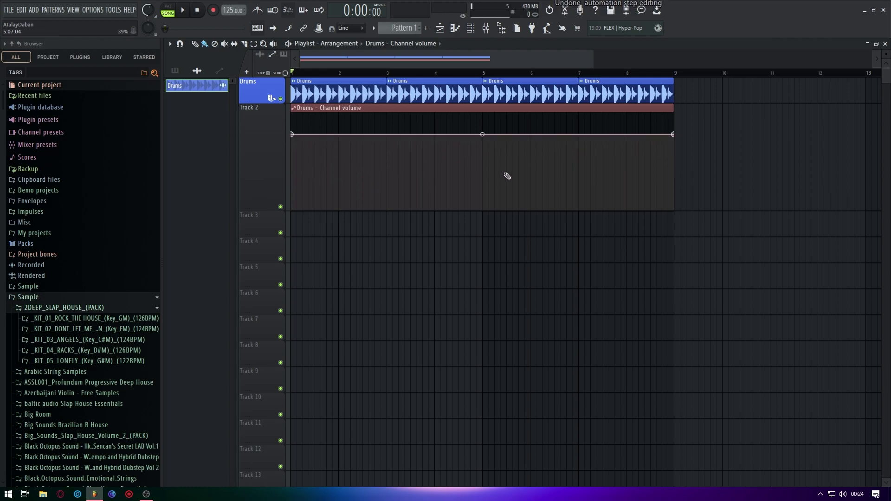
{"action": "left_click_drag", "start_coordinate": [593, 59], "coordinate": [420, 63]}
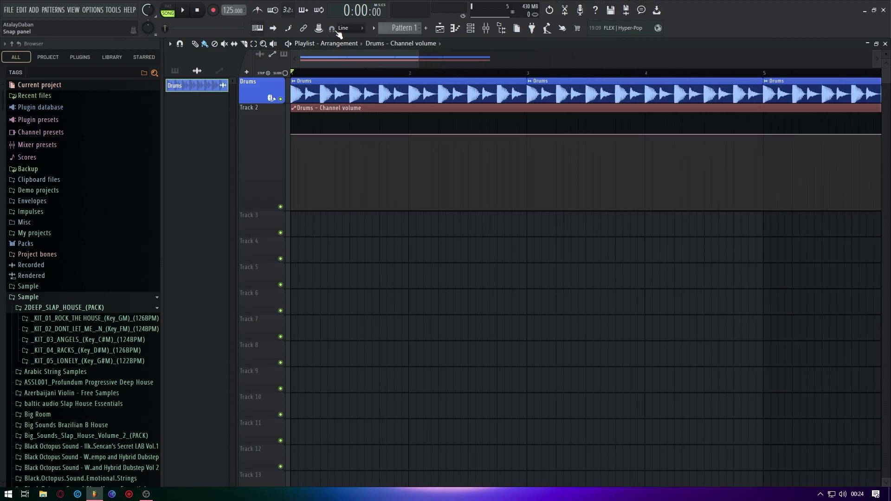
{"action": "scroll", "coordinate": [335, 31], "scroll_direction": "up", "scroll_amount": 1}
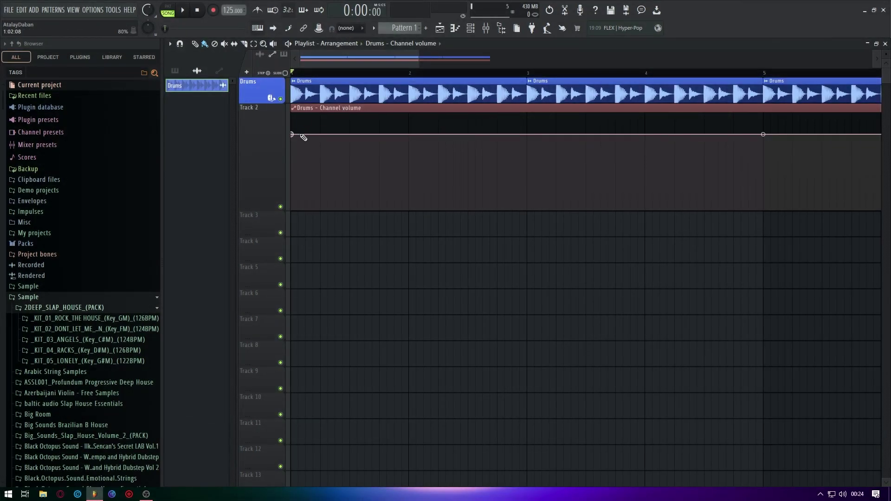
{"action": "mouse_move", "coordinate": [291, 168]}
{"action": "left_mouse_down"}
{"action": "mouse_move", "coordinate": [491, 118]}
{"action": "mouse_move", "coordinate": [557, 128]}
{"action": "mouse_move", "coordinate": [668, 177]}
{"action": "mouse_move", "coordinate": [753, 190]}
{"action": "mouse_move", "coordinate": [773, 209]}
{"action": "left_mouse_up"}
{"action": "key", "text": "ctrl+z"}
{"action": "scroll", "coordinate": [355, 33], "scroll_direction": "down", "scroll_amount": 1}
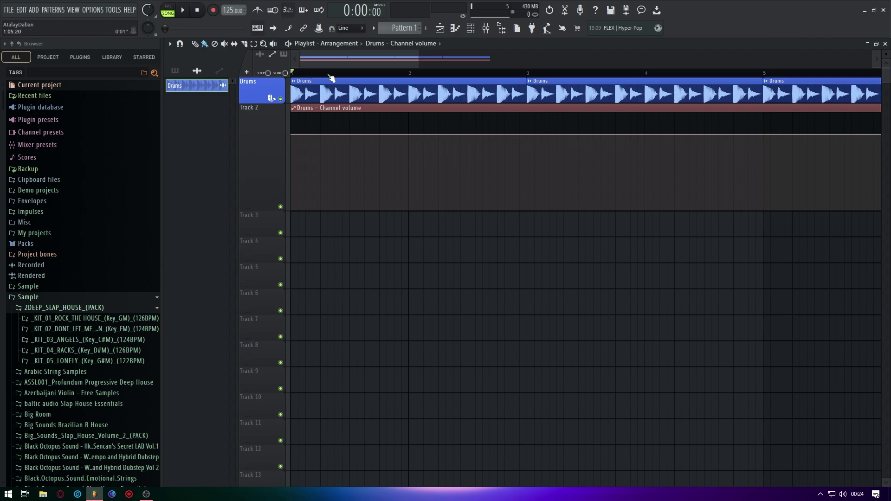
{"action": "scroll", "coordinate": [323, 78], "scroll_direction": "down", "scroll_amount": 2}
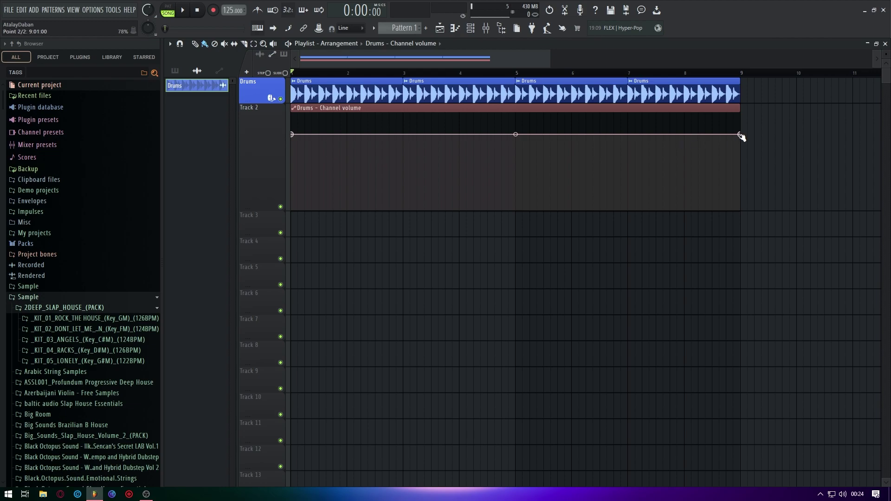
Delete the Drums - Channel volume automation from the picker and create a new automation clip with the Drums channel volume lowered to about 43%.
{"action": "double_click", "coordinate": [604, 93]}
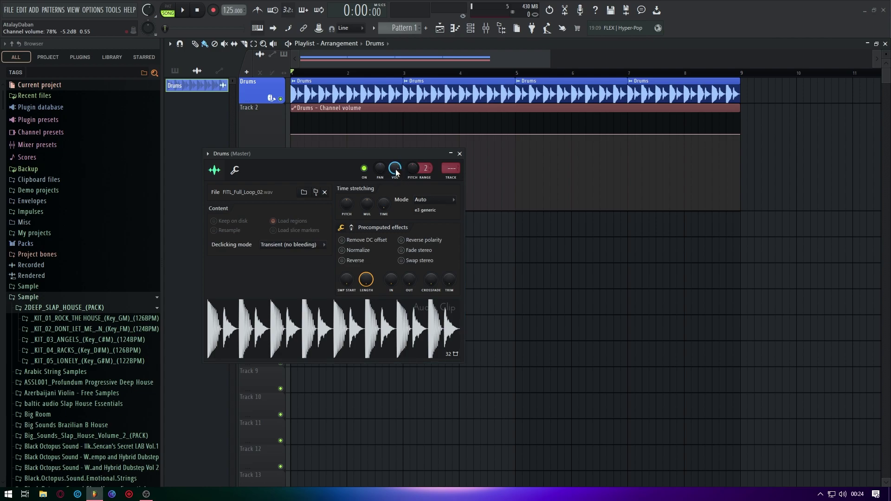
{"action": "right_click", "coordinate": [353, 108]}
{"action": "right_click", "coordinate": [211, 85]}
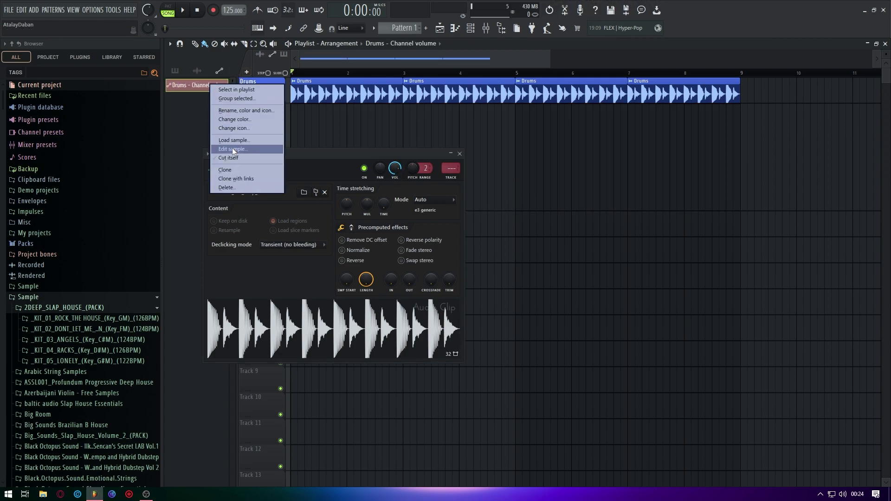
{"action": "left_click", "coordinate": [236, 188]}
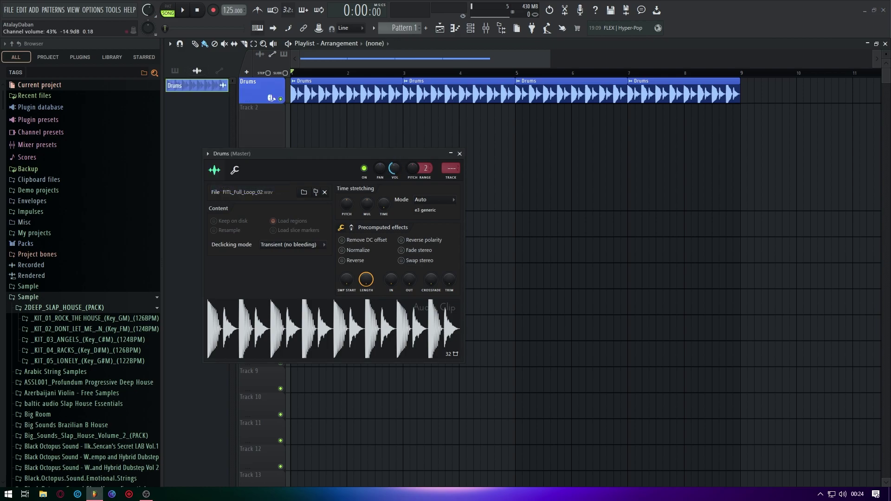
{"action": "right_click", "coordinate": [396, 170]}
{"action": "left_click", "coordinate": [438, 234]}
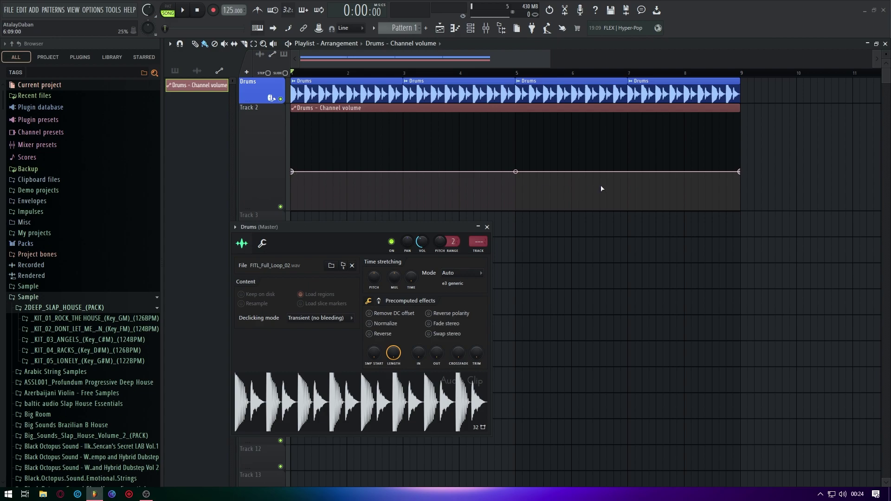
Undo back to the 78% channel volume, create an automation clip for the Drums volume, and close the channel settings.
{"action": "right_click", "coordinate": [423, 243]}
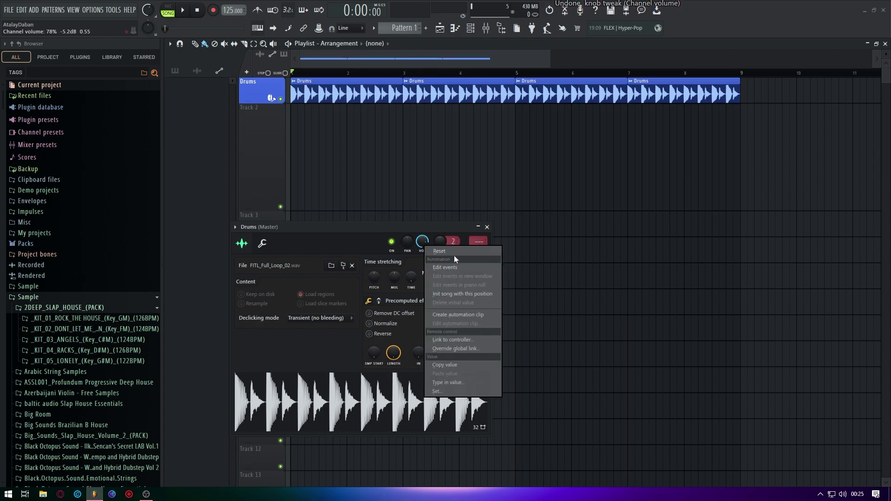
{"action": "left_click", "coordinate": [456, 310]}
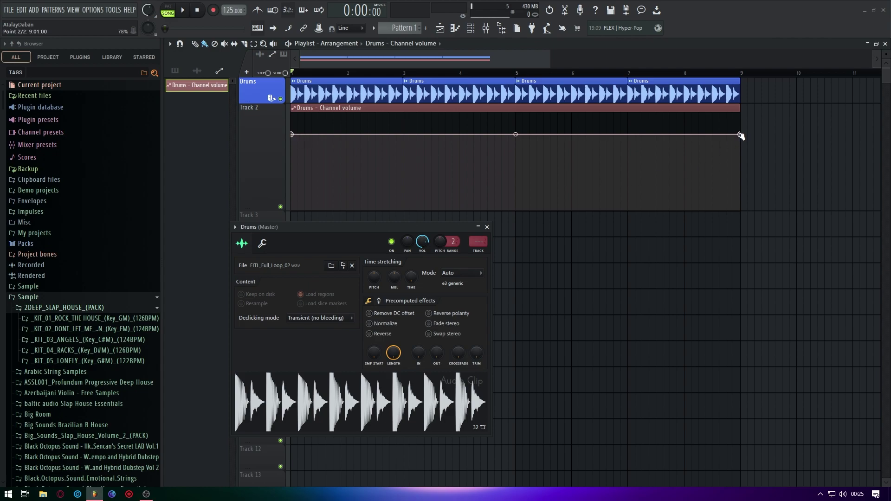
{"action": "left_click", "coordinate": [487, 228]}
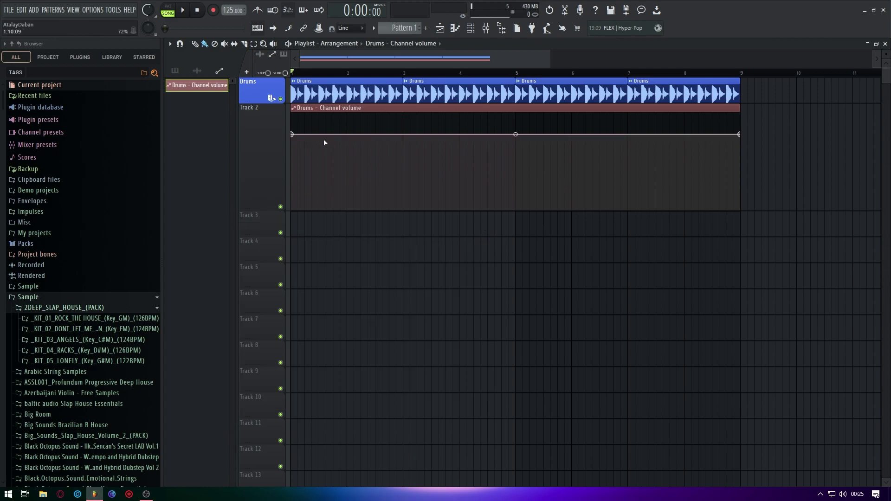
Add a control point at bar 3 of the Drums - Channel volume clip and shape a gently curved rise from a lowered start point.
{"action": "right_click", "coordinate": [403, 135]}
{"action": "left_click_drag", "start_coordinate": [291, 134], "coordinate": [272, 199]}
{"action": "left_click_drag", "start_coordinate": [347, 169], "coordinate": [347, 136]}
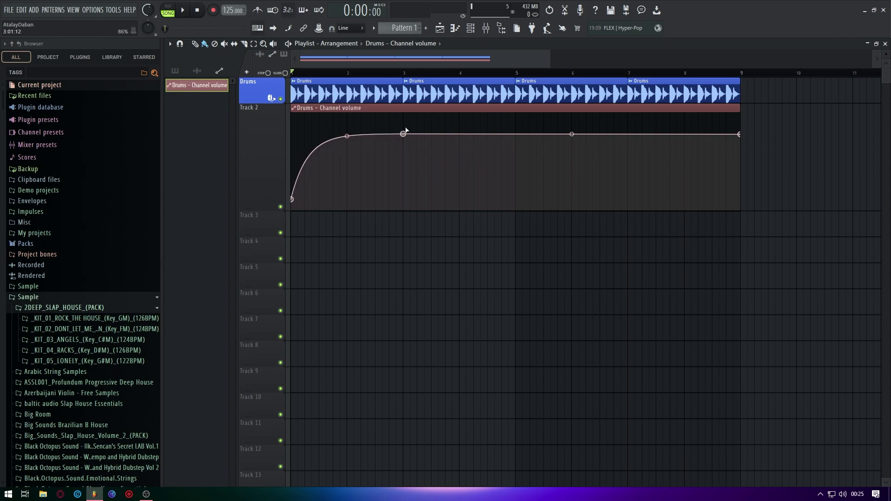
{"action": "left_click_drag", "start_coordinate": [347, 136], "coordinate": [346, 170]}
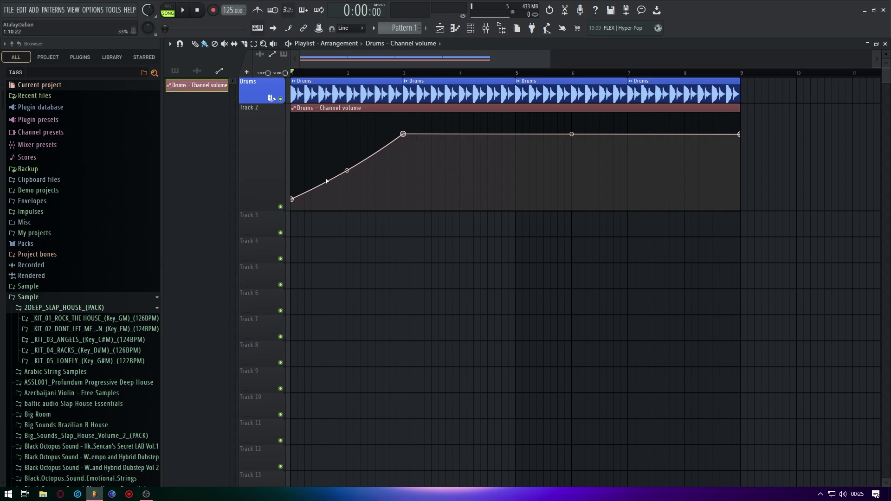
Lower the bar 3 control point to 68% and set its mode to Stairs, adjusting the segment tension to form distinct steps.
{"action": "right_click", "coordinate": [403, 135]}
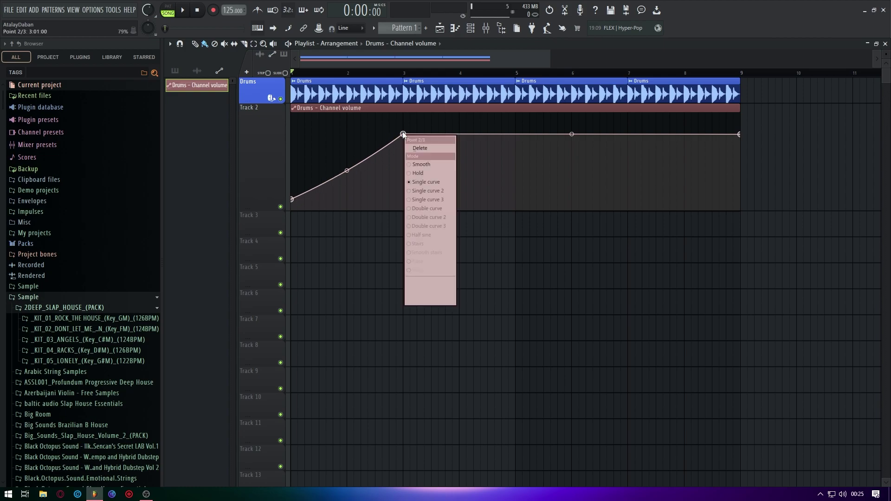
{"action": "left_click", "coordinate": [428, 149]}
{"action": "left_click", "coordinate": [404, 145]}
{"action": "right_click", "coordinate": [405, 145]}
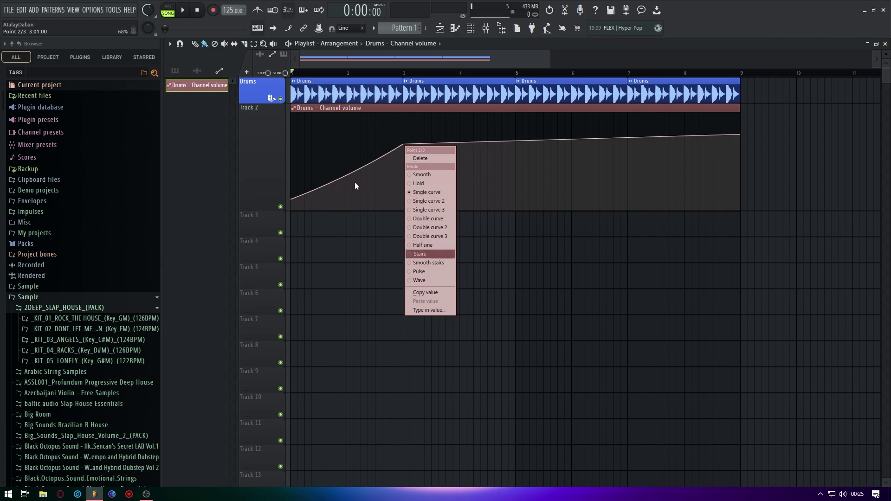
{"action": "left_click", "coordinate": [429, 264]}
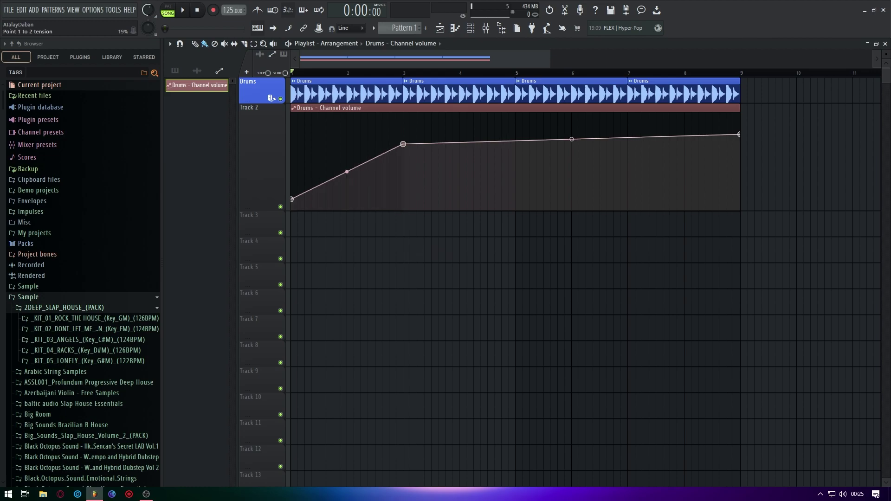
{"action": "left_click_drag", "start_coordinate": [347, 172], "coordinate": [359, 165]}
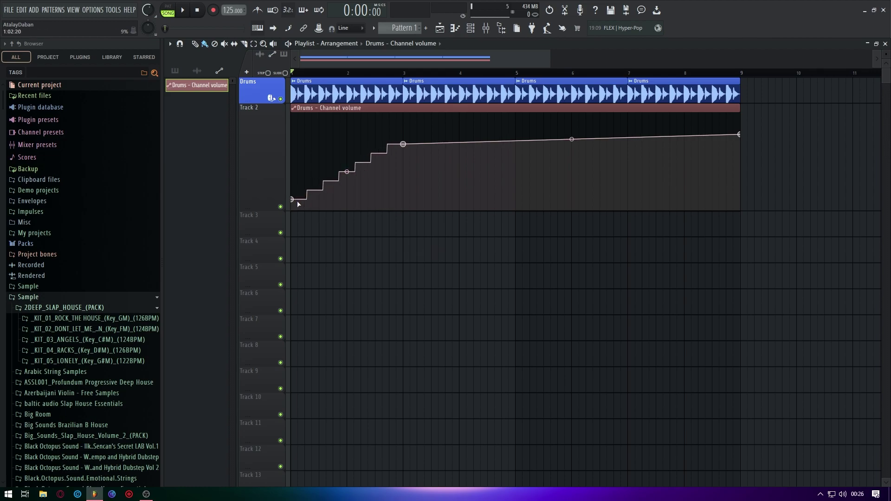
Change the bar 3 control point's mode to Single curve 2 and undo the extra point edit.
{"action": "right_click", "coordinate": [404, 144]}
{"action": "left_click", "coordinate": [407, 144]}
{"action": "right_click", "coordinate": [403, 145]}
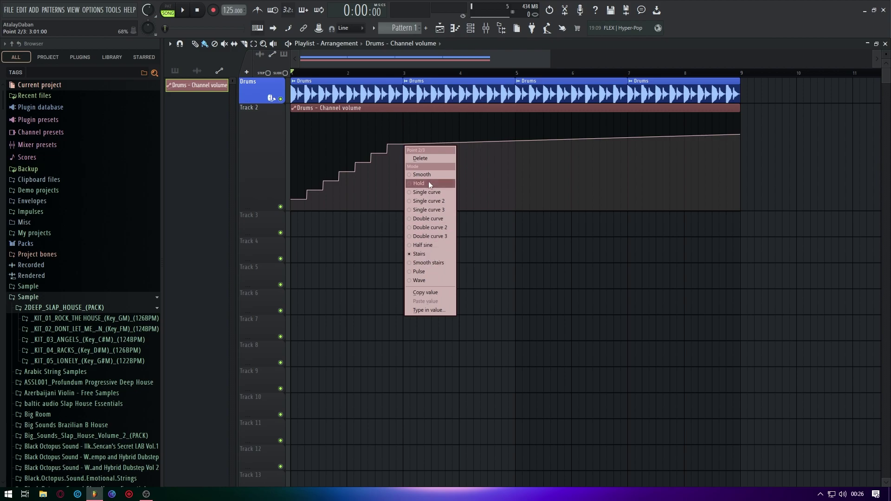
{"action": "left_click", "coordinate": [424, 200]}
{"action": "left_click", "coordinate": [404, 145]}
{"action": "key", "text": "ctrl+z"}
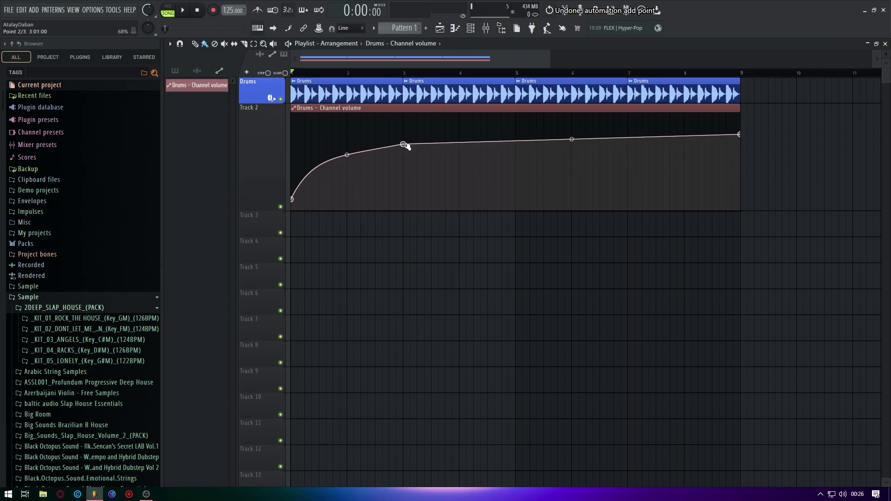
Copy the bar 3 control point's value and paste it onto the clip's end point at bar 9.
{"action": "right_click", "coordinate": [404, 145]}
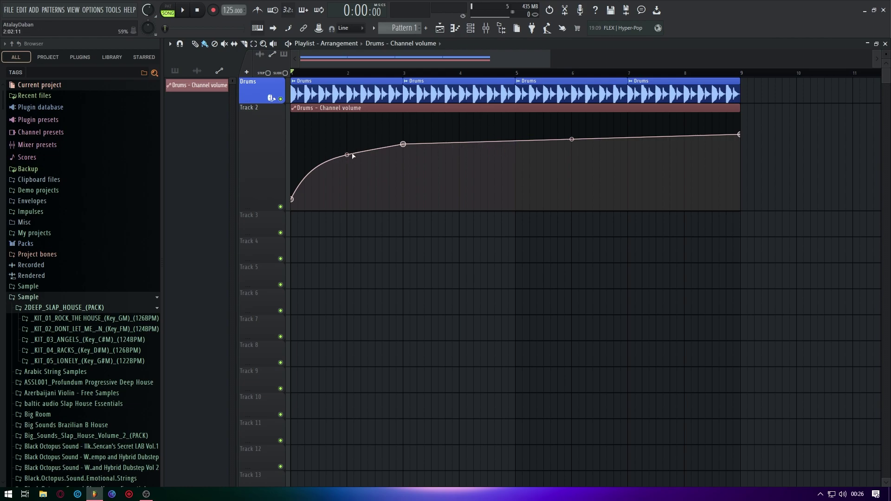
{"action": "right_click", "coordinate": [403, 144]}
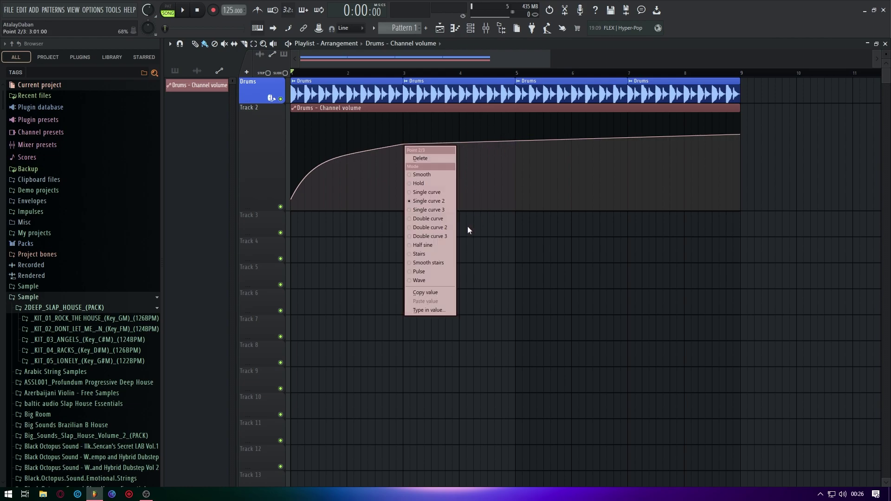
{"action": "left_click", "coordinate": [428, 293]}
{"action": "right_click", "coordinate": [740, 135]}
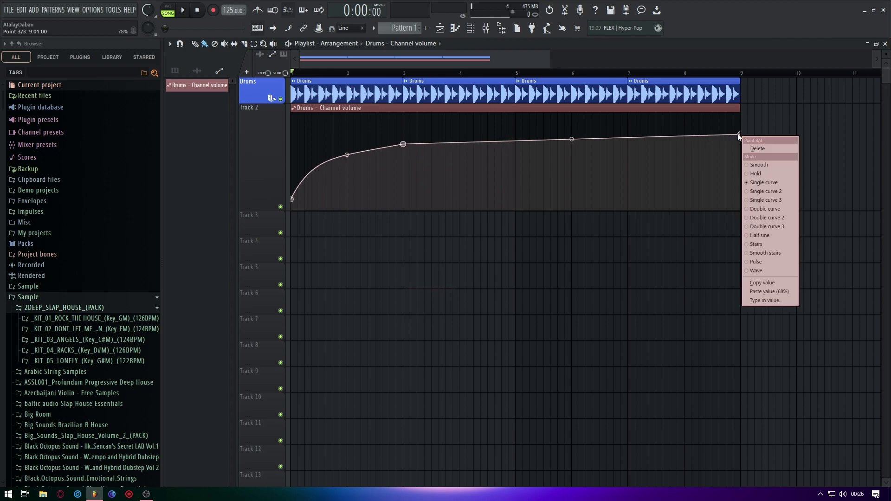
{"action": "left_click", "coordinate": [760, 291]}
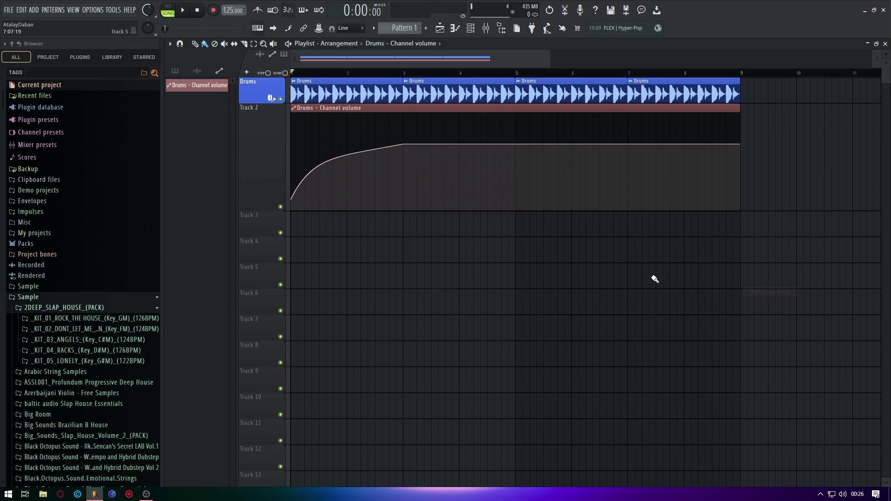
Set the bar 3 control point's value to 0.7 by exact entry.
{"action": "right_click", "coordinate": [403, 145]}
{"action": "left_click", "coordinate": [439, 308]}
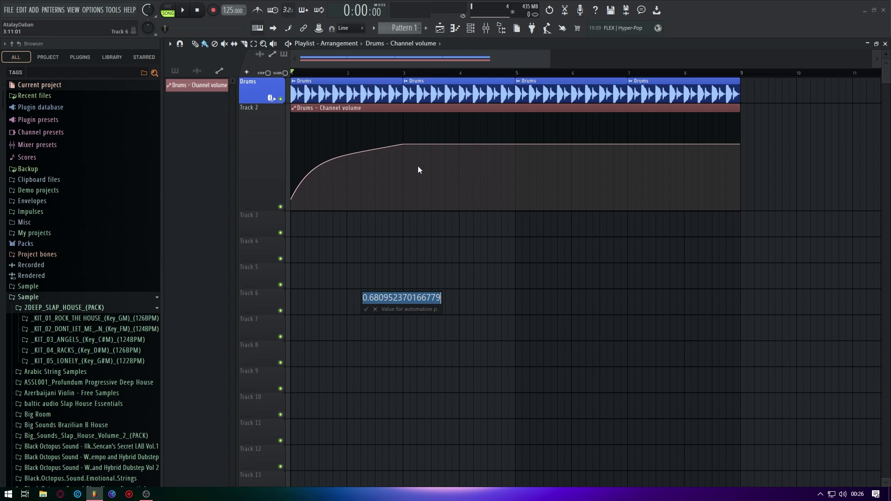
{"action": "type", "text": "0.7"}
{"action": "key", "text": "Return"}
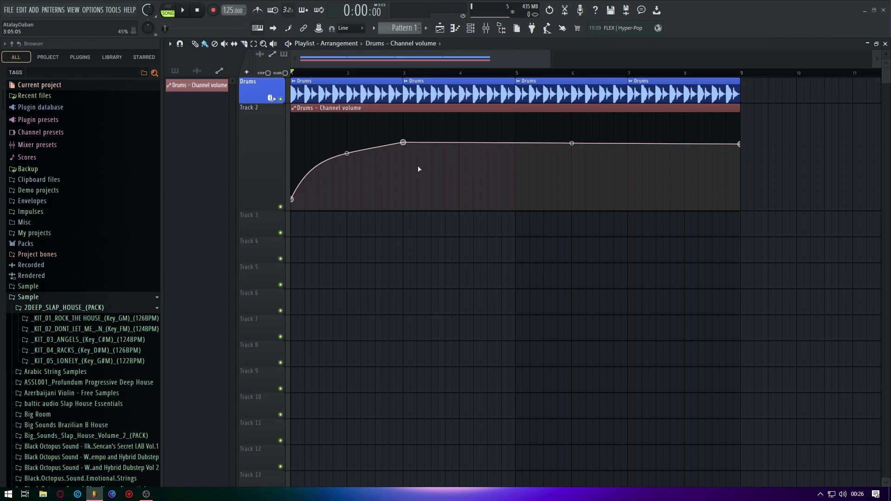
Open the Drums - Channel volume clip's automation editor and add five alternating low and high points between bars 3 and 6.
{"action": "right_click", "coordinate": [403, 142]}
{"action": "double_click", "coordinate": [350, 109]}
{"action": "left_click_drag", "start_coordinate": [217, 92], "coordinate": [497, 237]}
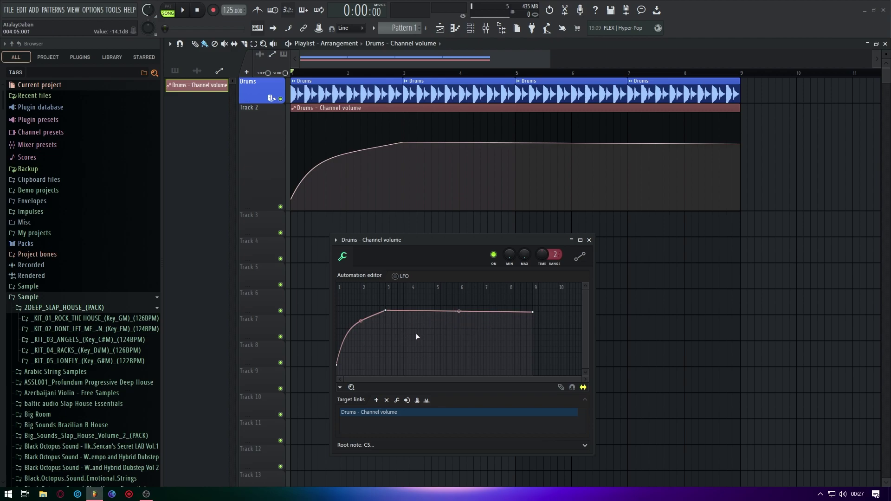
{"action": "left_click", "coordinate": [398, 332]}
{"action": "left_click", "coordinate": [414, 313]}
{"action": "left_click", "coordinate": [429, 327]}
{"action": "left_click", "coordinate": [450, 317]}
{"action": "left_click", "coordinate": [452, 334]}
Select the six inner points in the automation editor, try moving them together, undo, and leave the group slightly higher and earlier.
{"action": "left_click_drag", "start_coordinate": [576, 141], "coordinate": [390, 152]}
{"action": "left_click", "coordinate": [446, 190]}
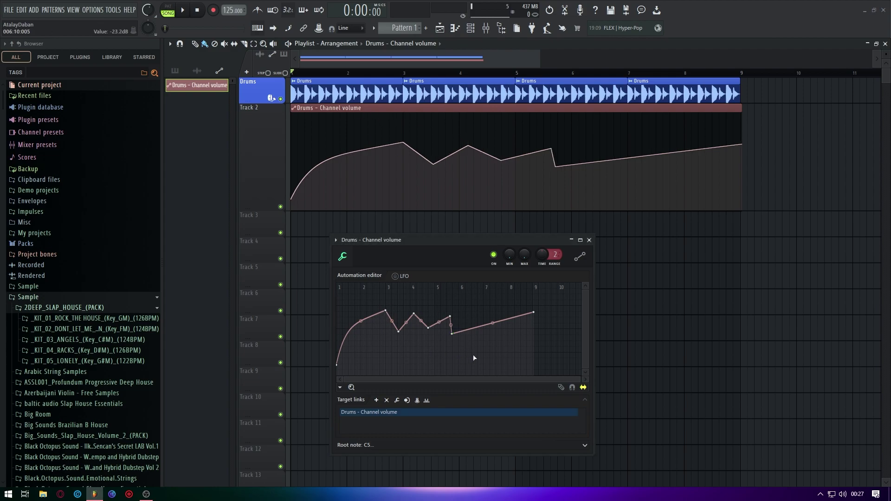
{"action": "mouse_move", "coordinate": [474, 358]}
{"action": "left_mouse_down"}
{"action": "mouse_move", "coordinate": [383, 305]}
{"action": "mouse_move", "coordinate": [402, 353]}
{"action": "mouse_move", "coordinate": [405, 325]}
{"action": "mouse_move", "coordinate": [380, 325]}
{"action": "mouse_move", "coordinate": [385, 336]}
{"action": "mouse_move", "coordinate": [408, 308]}
{"action": "mouse_move", "coordinate": [394, 339]}
{"action": "mouse_move", "coordinate": [418, 351]}
{"action": "mouse_move", "coordinate": [520, 363]}
{"action": "mouse_move", "coordinate": [463, 352]}
{"action": "mouse_move", "coordinate": [452, 322]}
{"action": "mouse_move", "coordinate": [520, 369]}
{"action": "mouse_move", "coordinate": [536, 320]}
{"action": "mouse_move", "coordinate": [521, 376]}
{"action": "mouse_move", "coordinate": [462, 355]}
{"action": "left_mouse_up"}
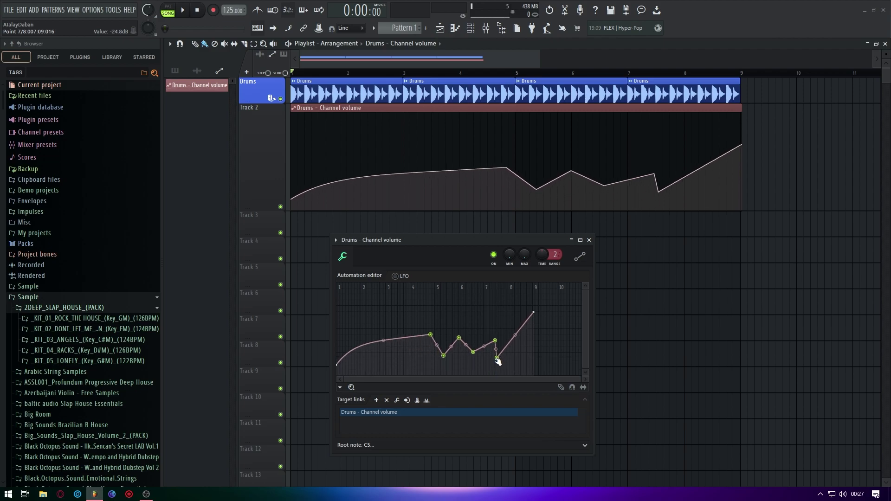
{"action": "key", "text": "ctrl+z"}
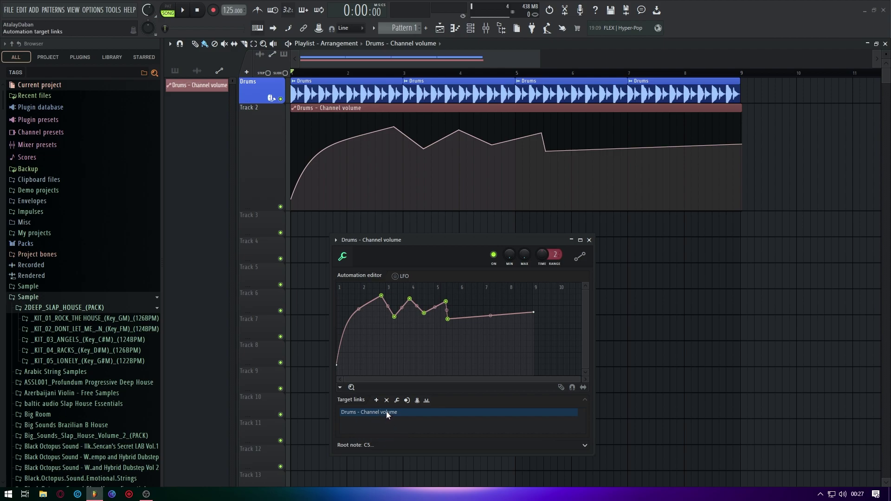
Animate the Drums - Channel volume target link to locate its parameter, and close the channel and automation clip settings.
{"action": "left_click", "coordinate": [417, 401]}
{"action": "left_click", "coordinate": [418, 401]}
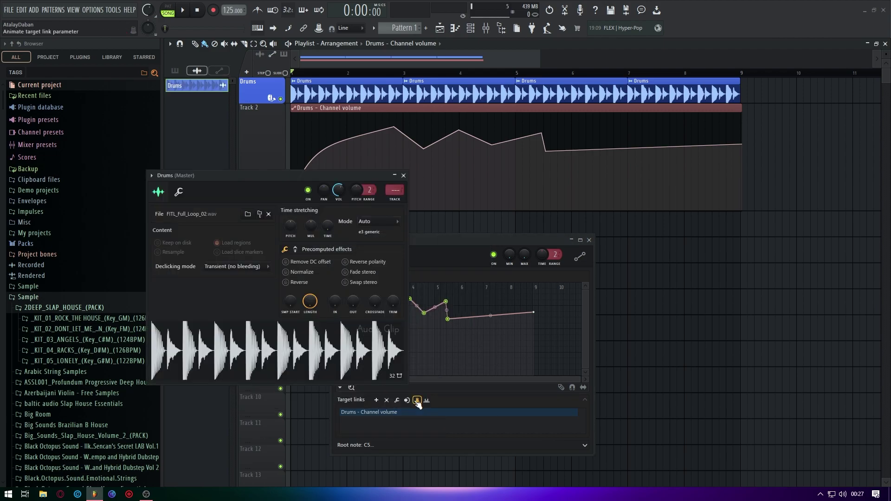
{"action": "left_click", "coordinate": [403, 176]}
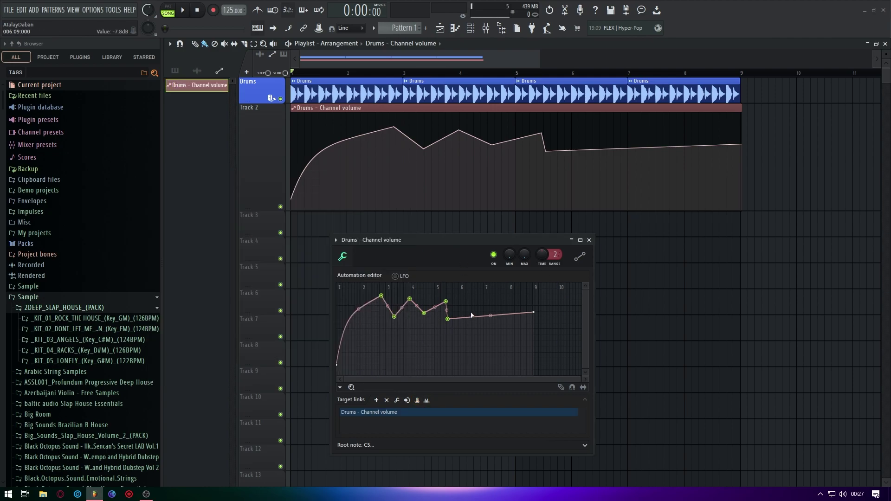
{"action": "left_click", "coordinate": [589, 240]}
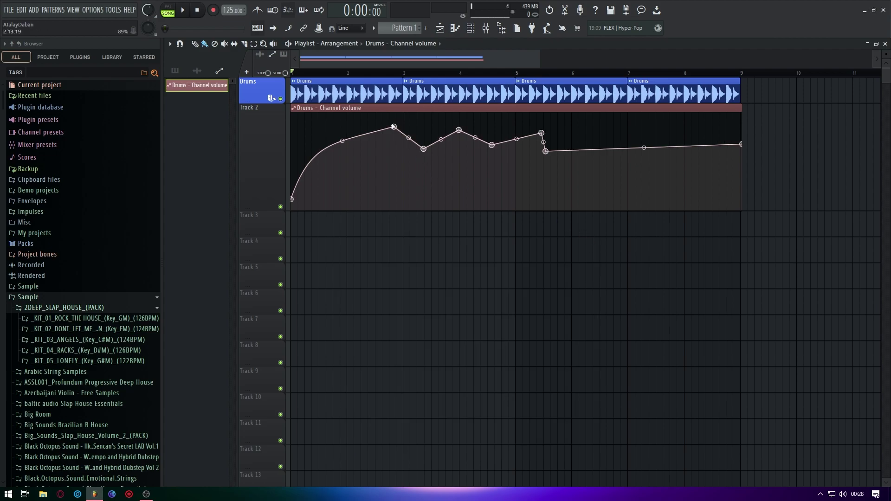